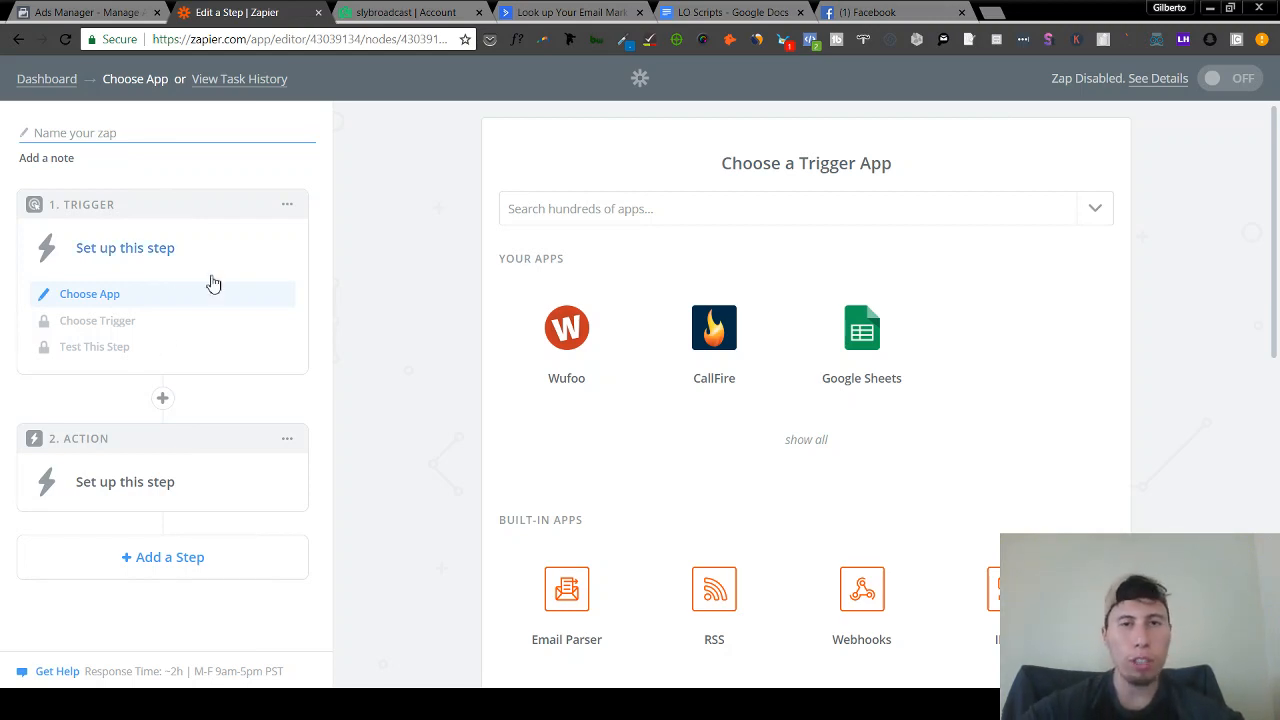
- Set the trigger to Wufoo's New Entry, keeping the already connected Wufoo account
{"action": "left_click", "coordinate": [588, 380]}
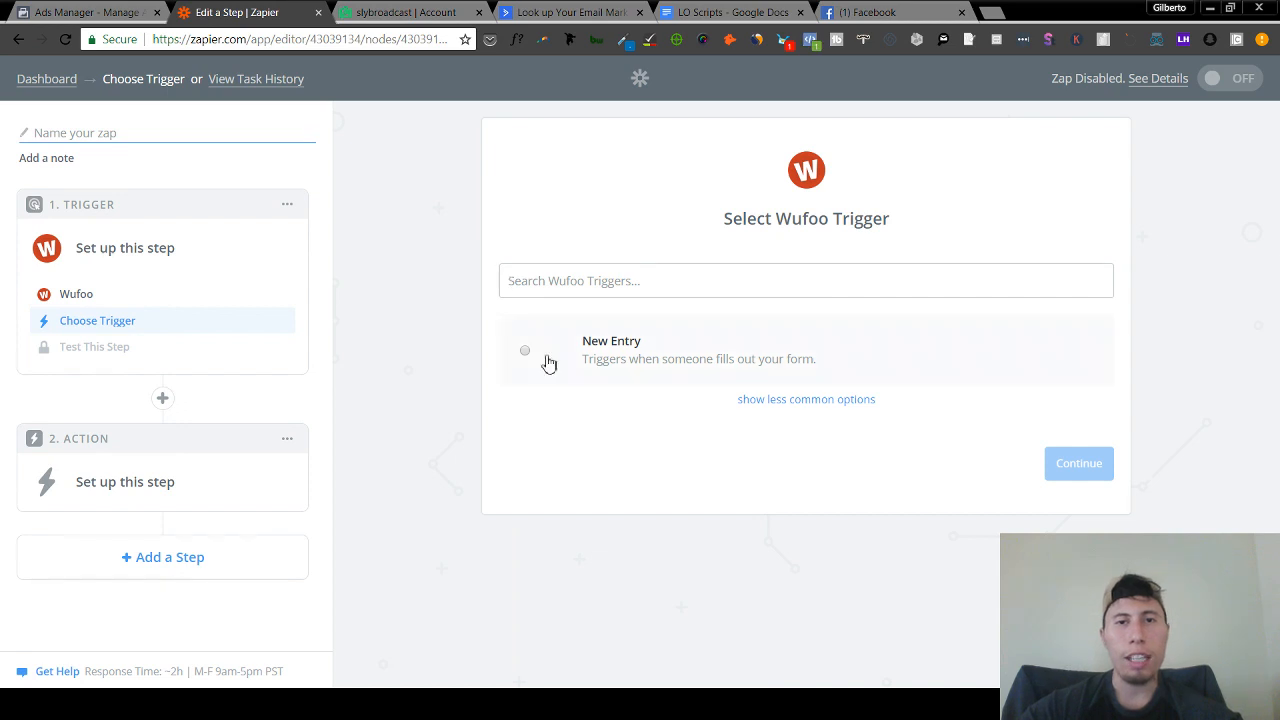
{"action": "left_click", "coordinate": [526, 350]}
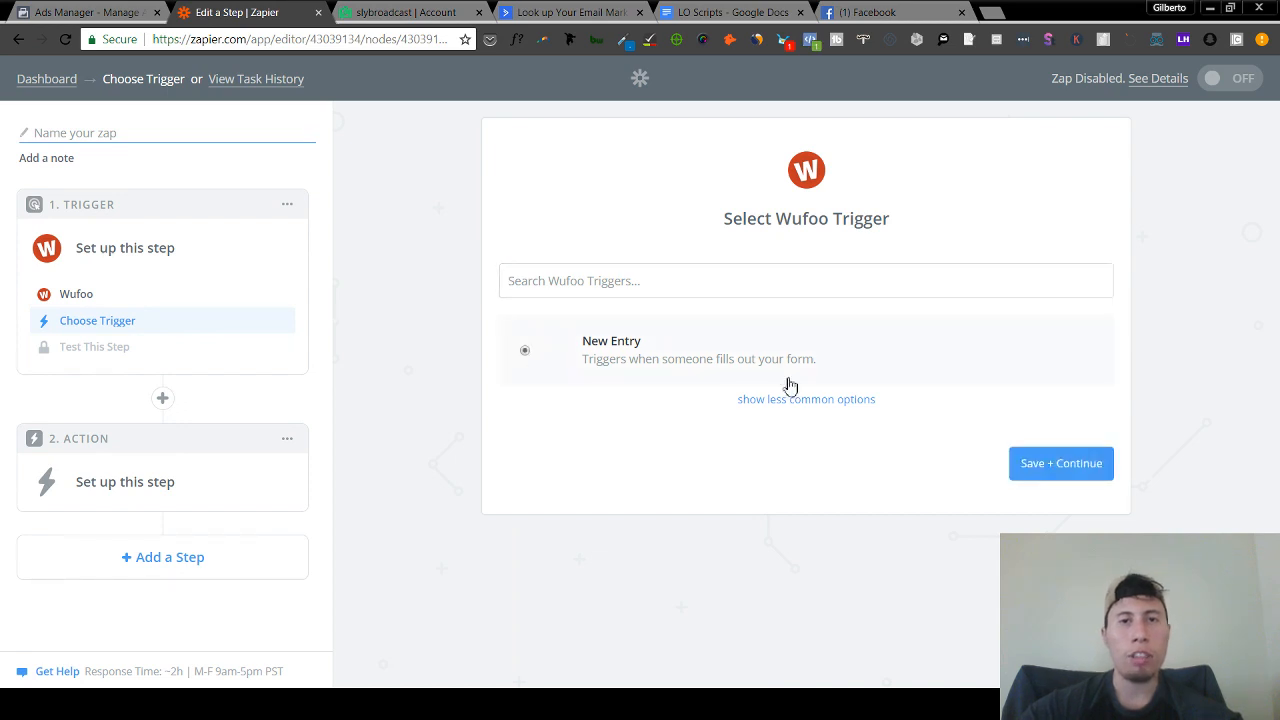
{"action": "left_click", "coordinate": [1043, 467]}
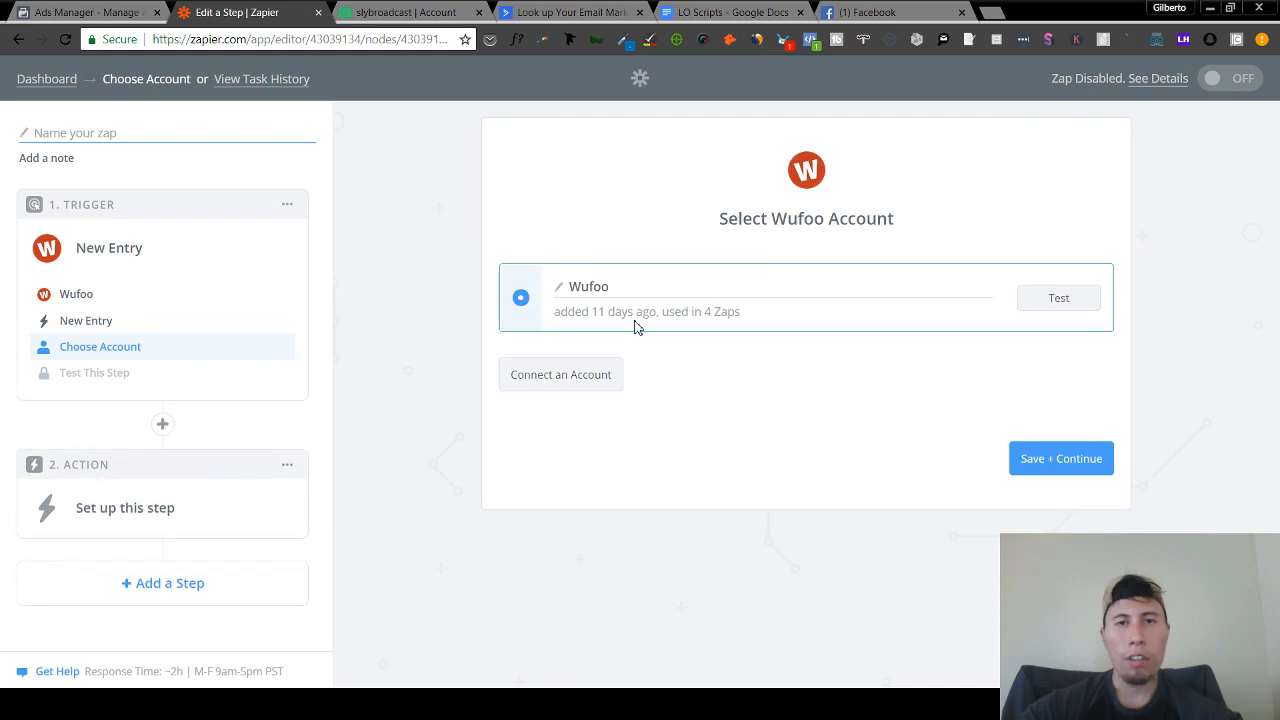
{"action": "left_click", "coordinate": [1061, 459]}
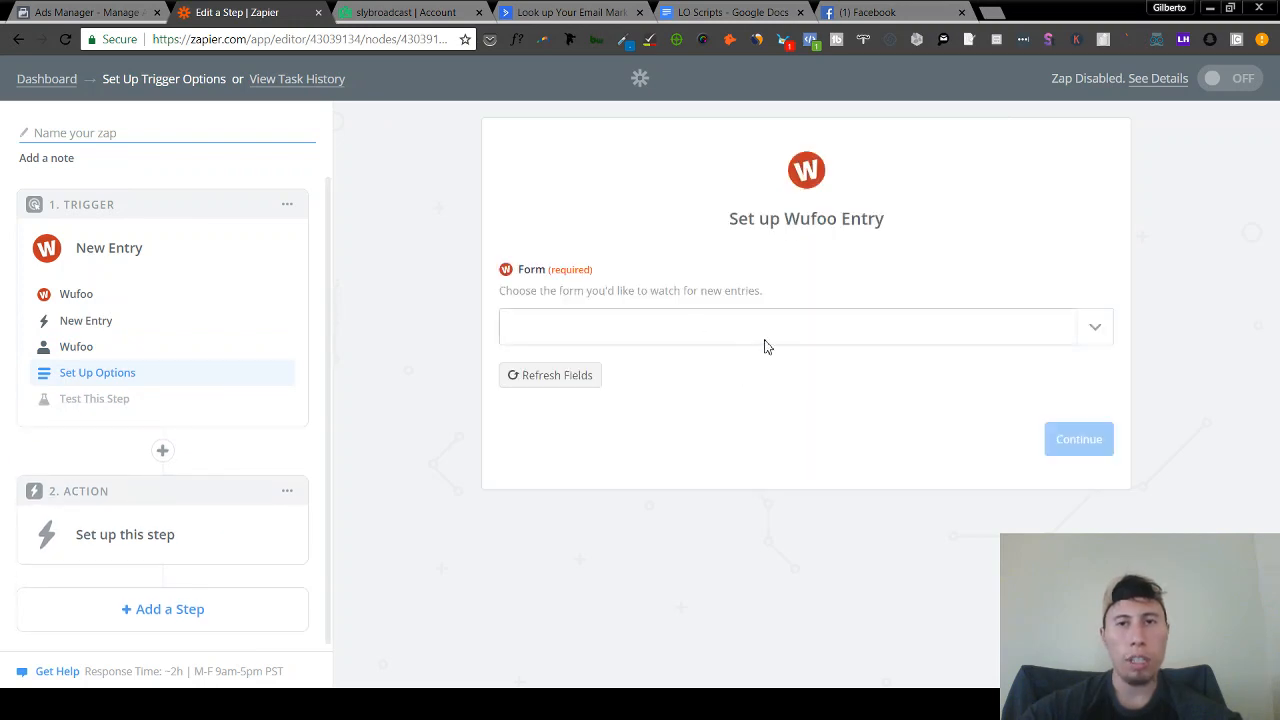
- Select the New Home Buyer form and fetch a sample entry until the trigger test succeeds
{"action": "left_click", "coordinate": [765, 340]}
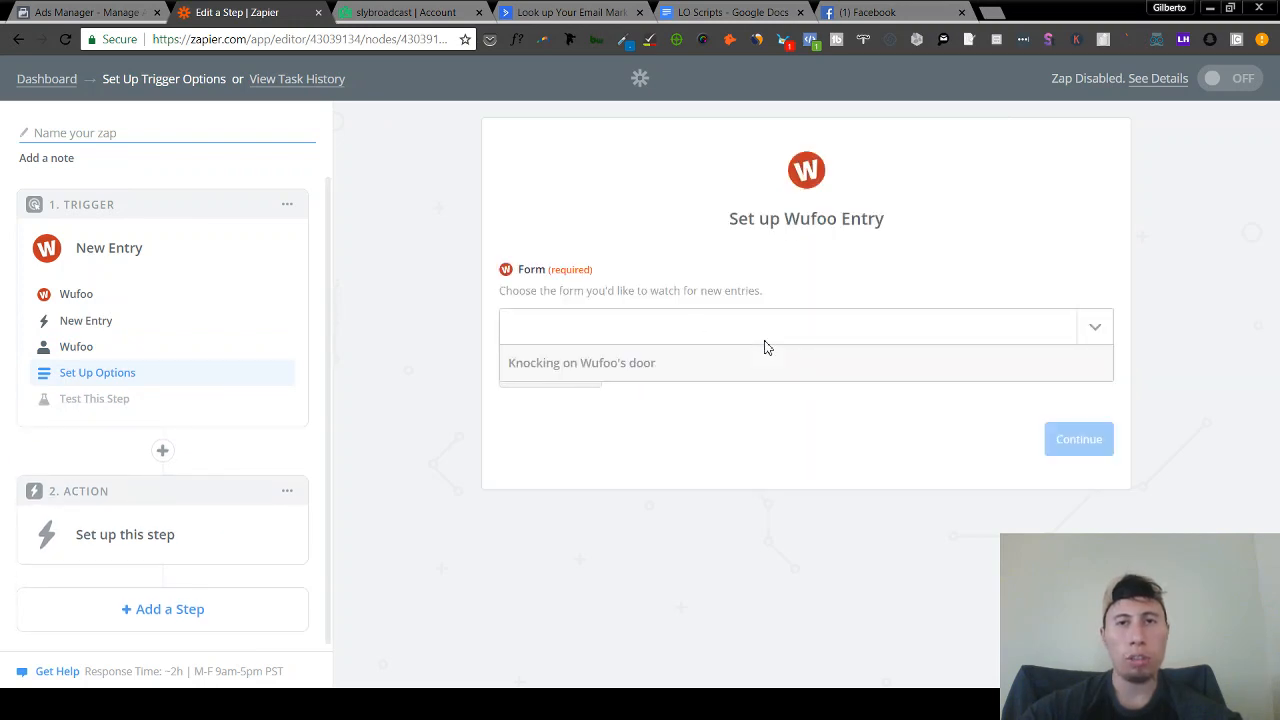
{"action": "left_click", "coordinate": [661, 393]}
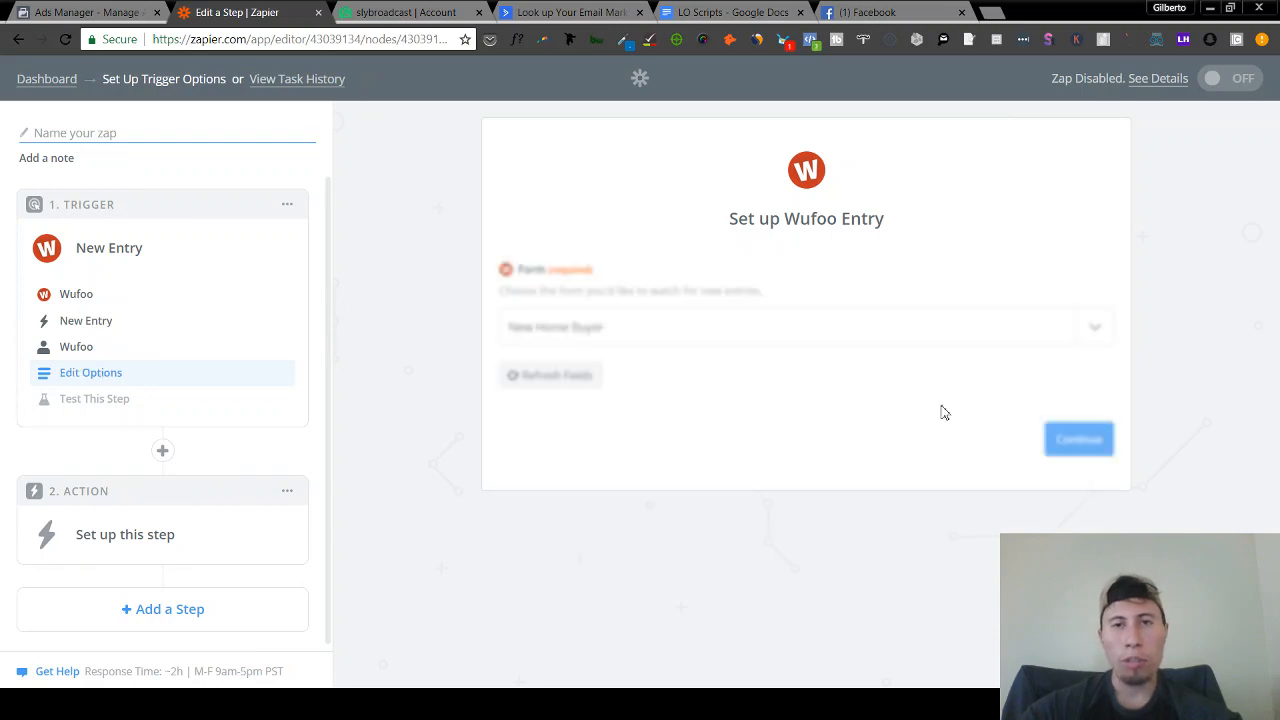
{"action": "left_click", "coordinate": [1105, 441]}
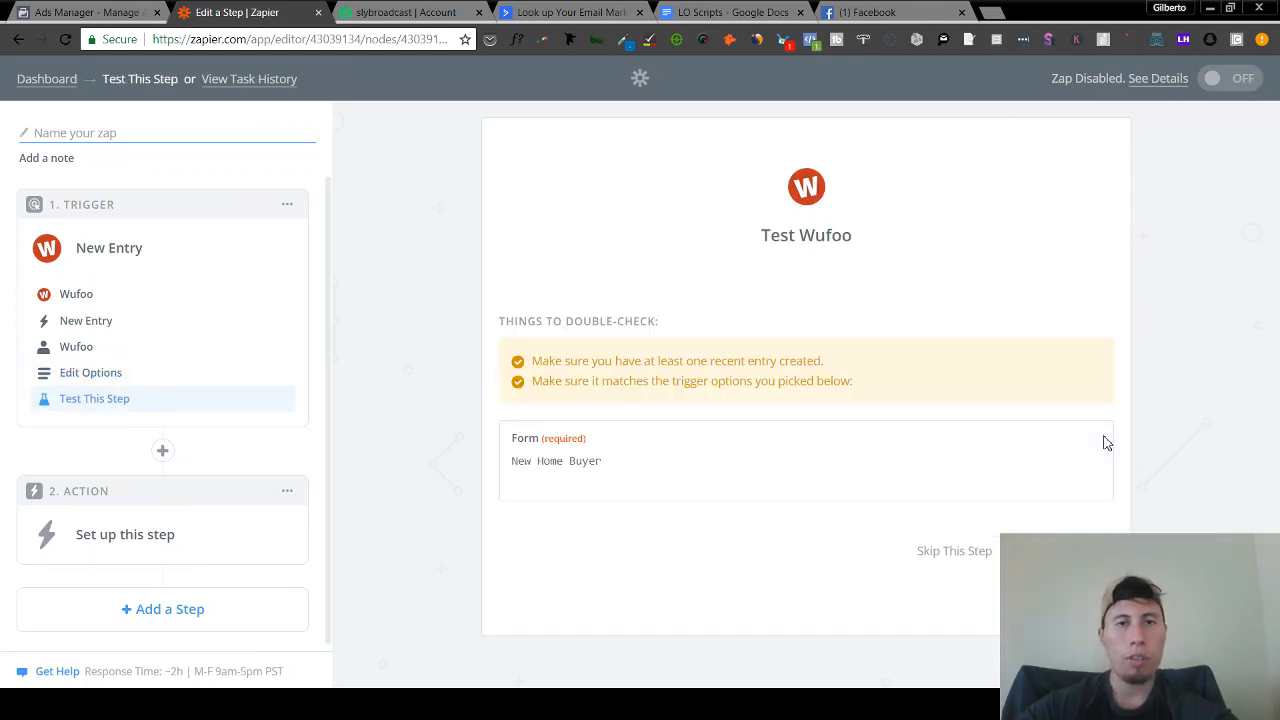
{"action": "left_click", "coordinate": [1059, 551]}
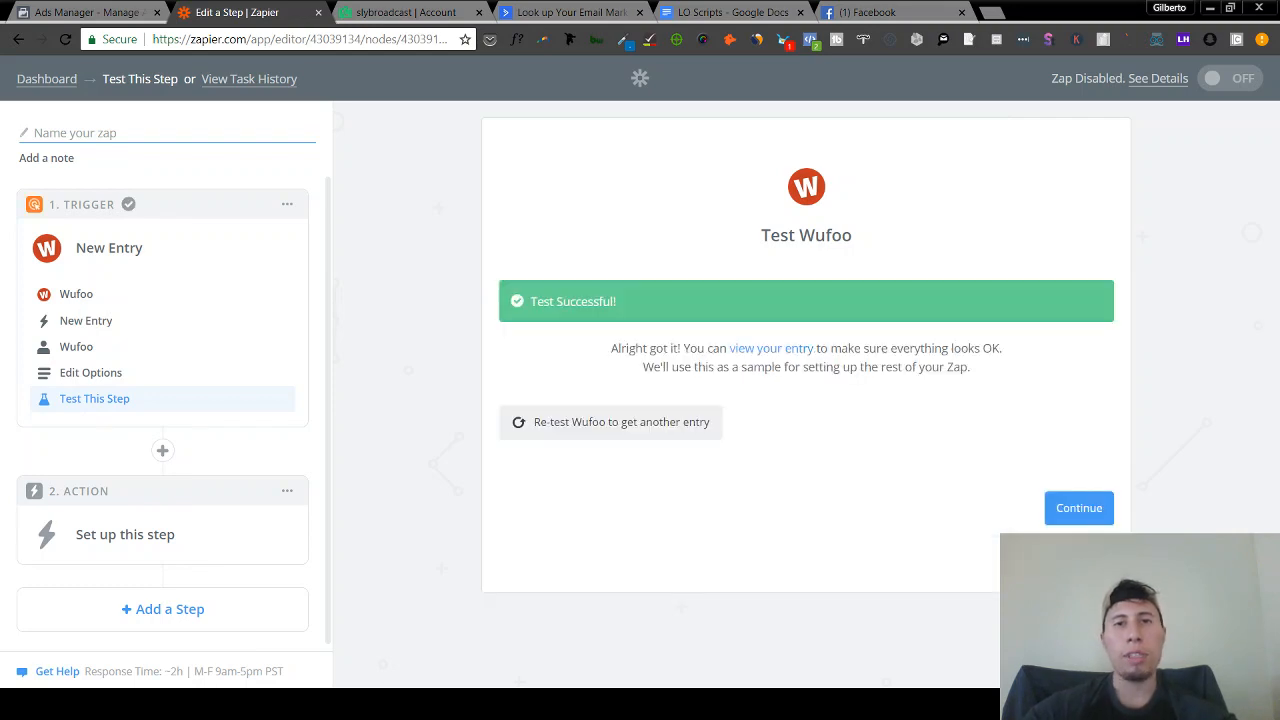
{"action": "left_click", "coordinate": [1078, 510]}
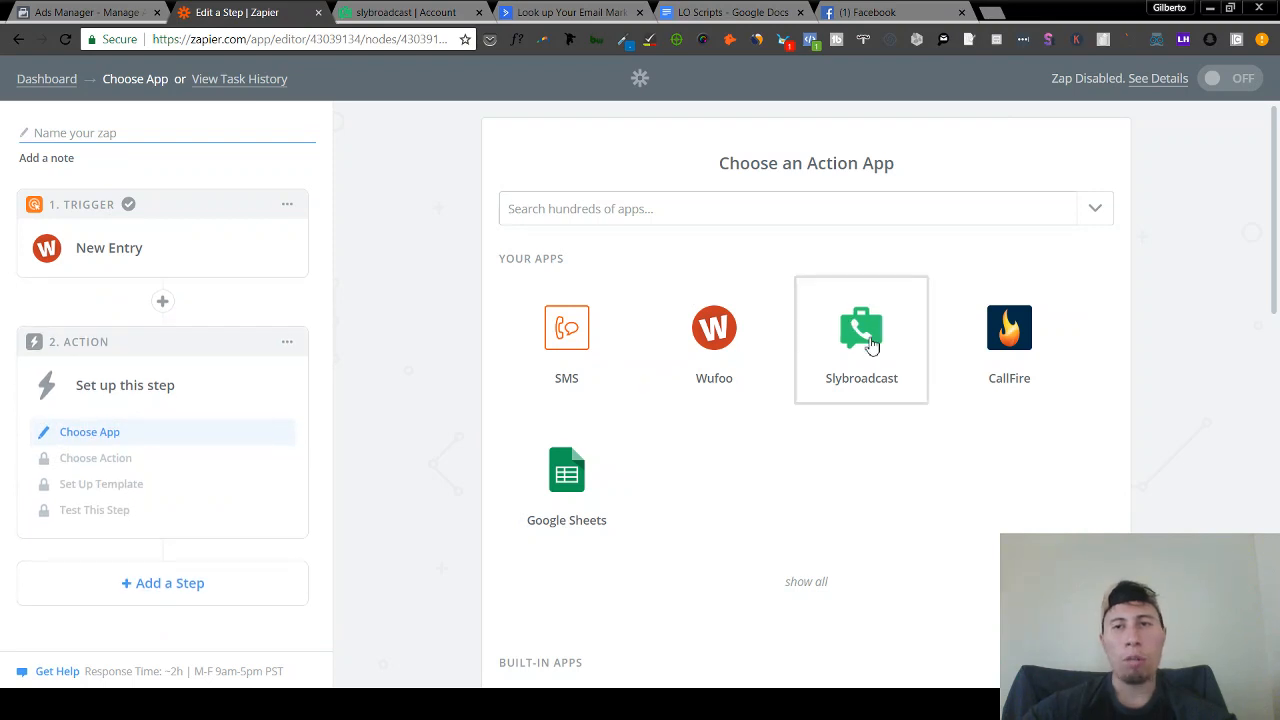
- Choose Slybroadcast with the Start New Campaign Using an Audio File action
{"action": "left_click", "coordinate": [897, 336]}
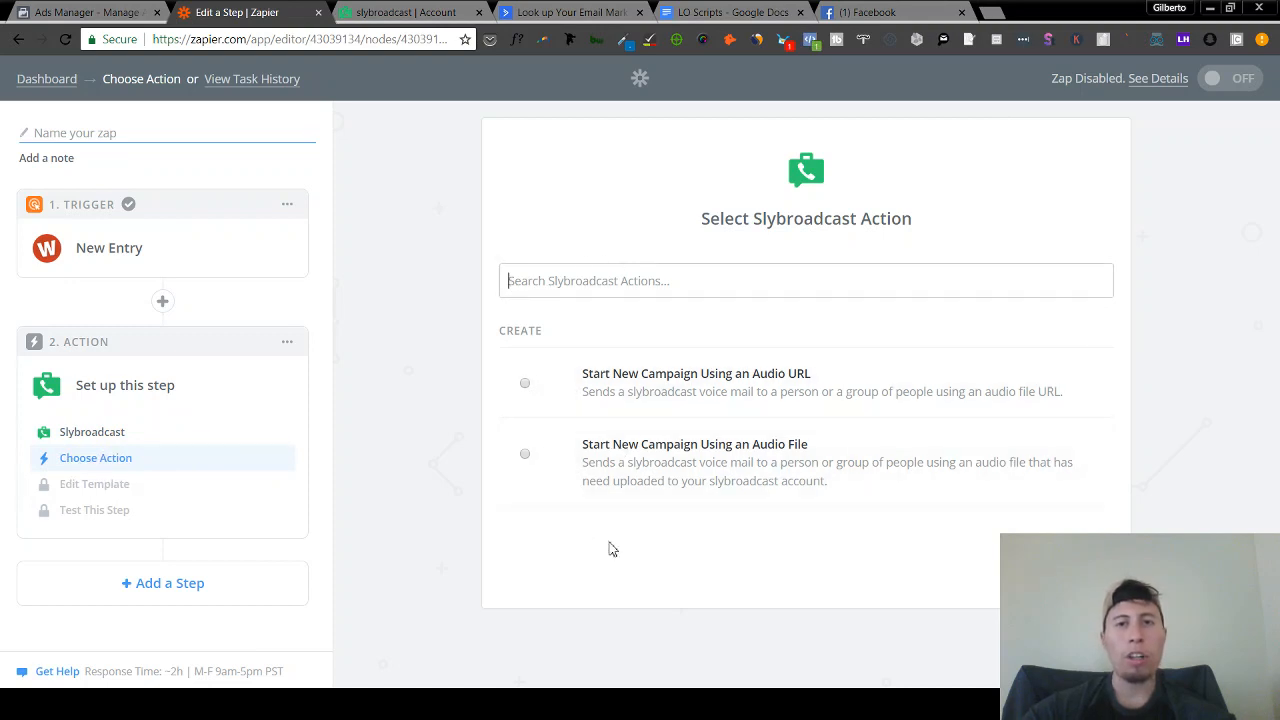
{"action": "left_click", "coordinate": [527, 455]}
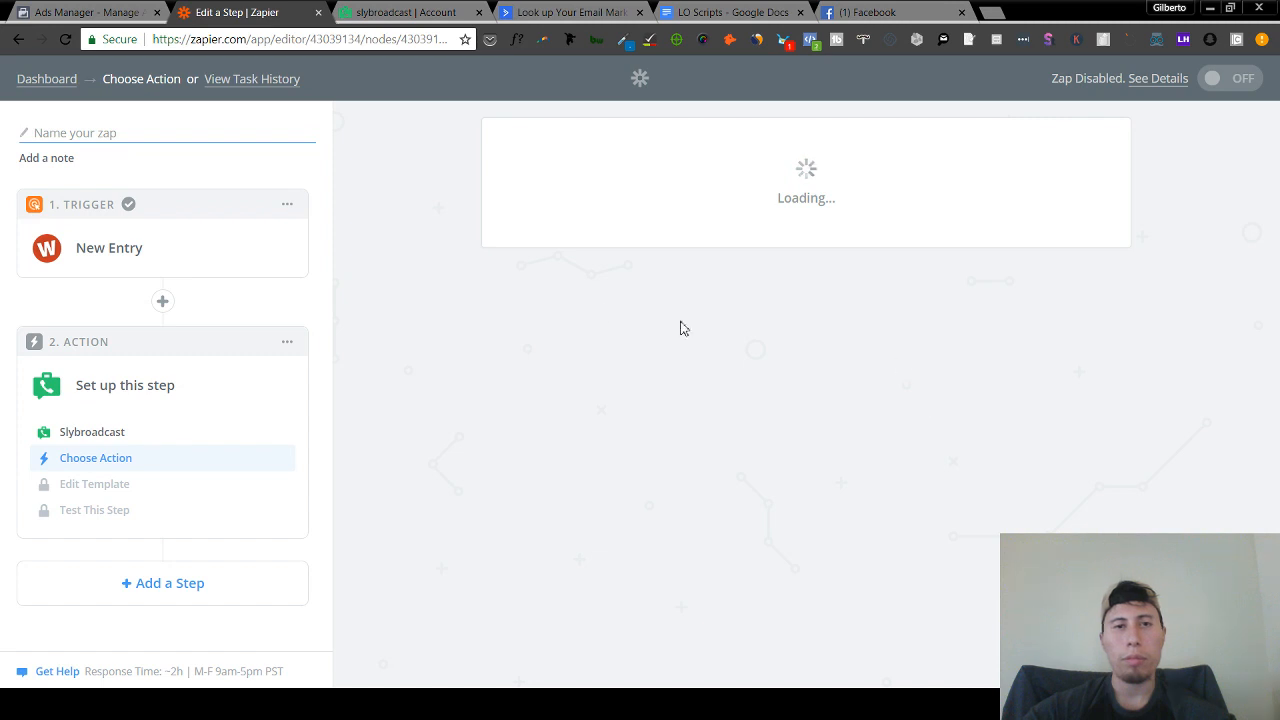
- In the Slybroadcast tab, go from Manage Audio to the Upload a Recording form
{"action": "left_click", "coordinate": [408, 11]}
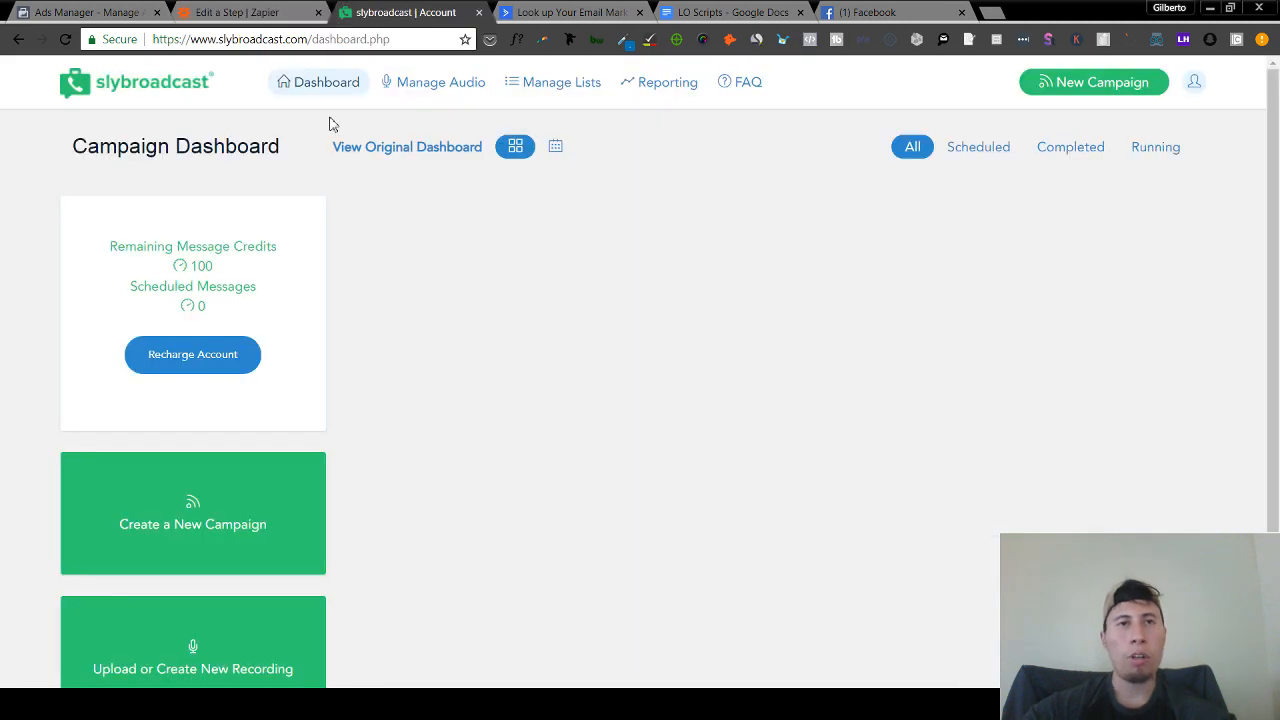
{"action": "left_click", "coordinate": [416, 86]}
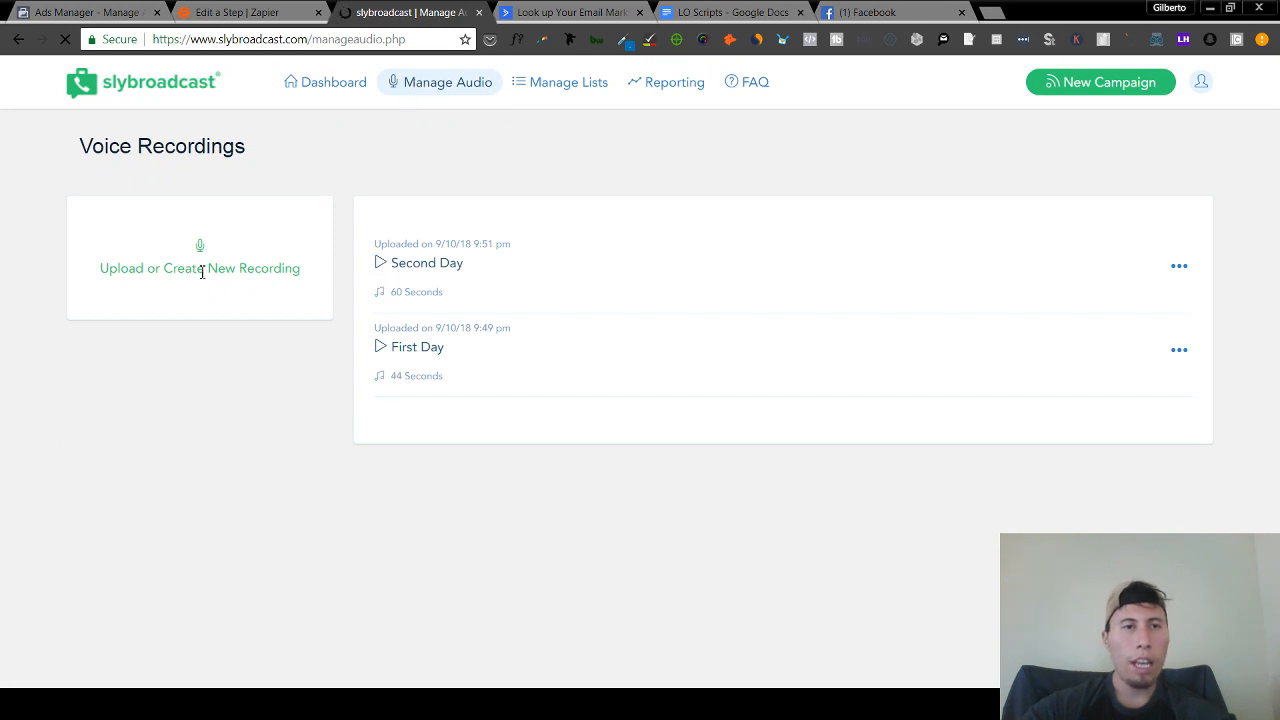
{"action": "left_click", "coordinate": [204, 254]}
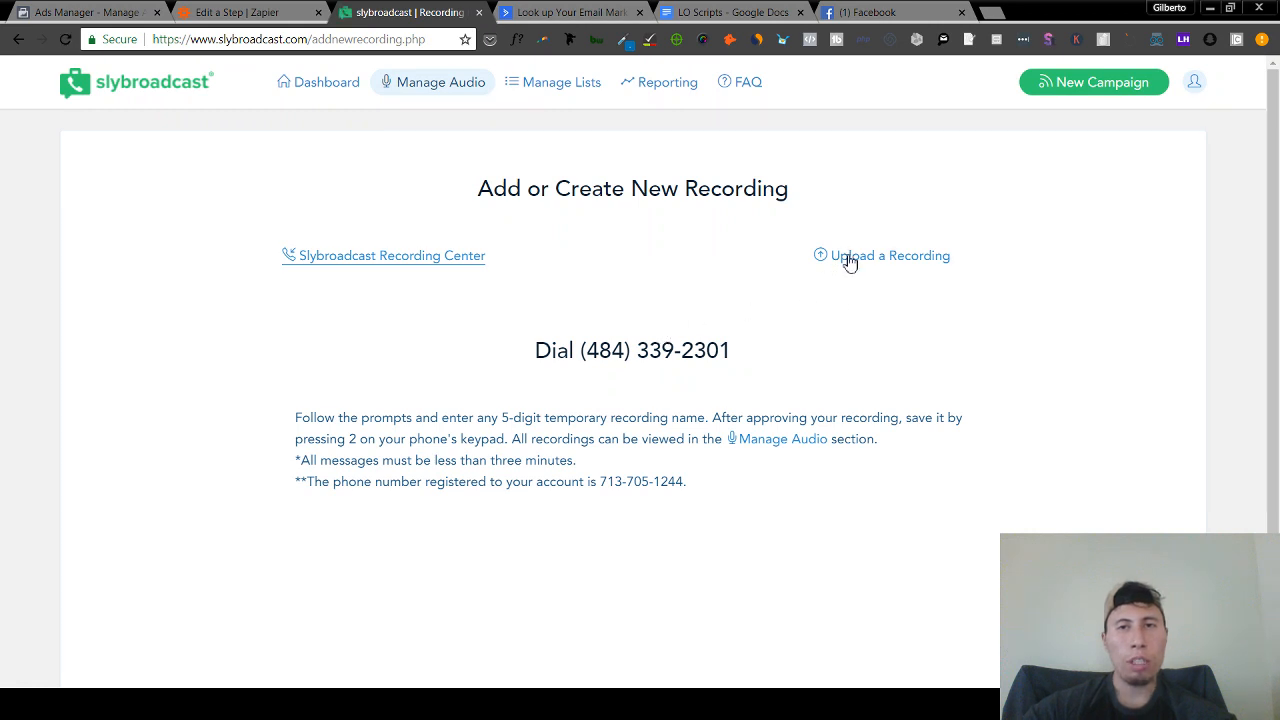
{"action": "left_click", "coordinate": [845, 262]}
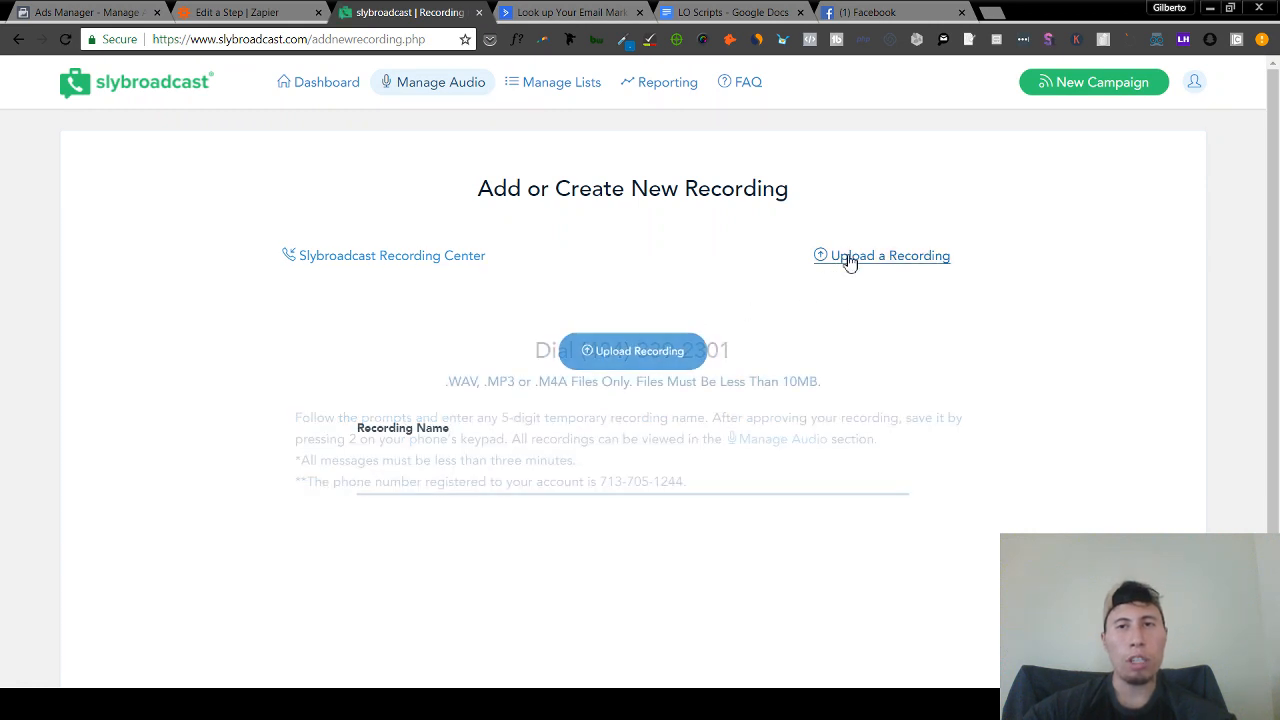
{"action": "left_click", "coordinate": [669, 352]}
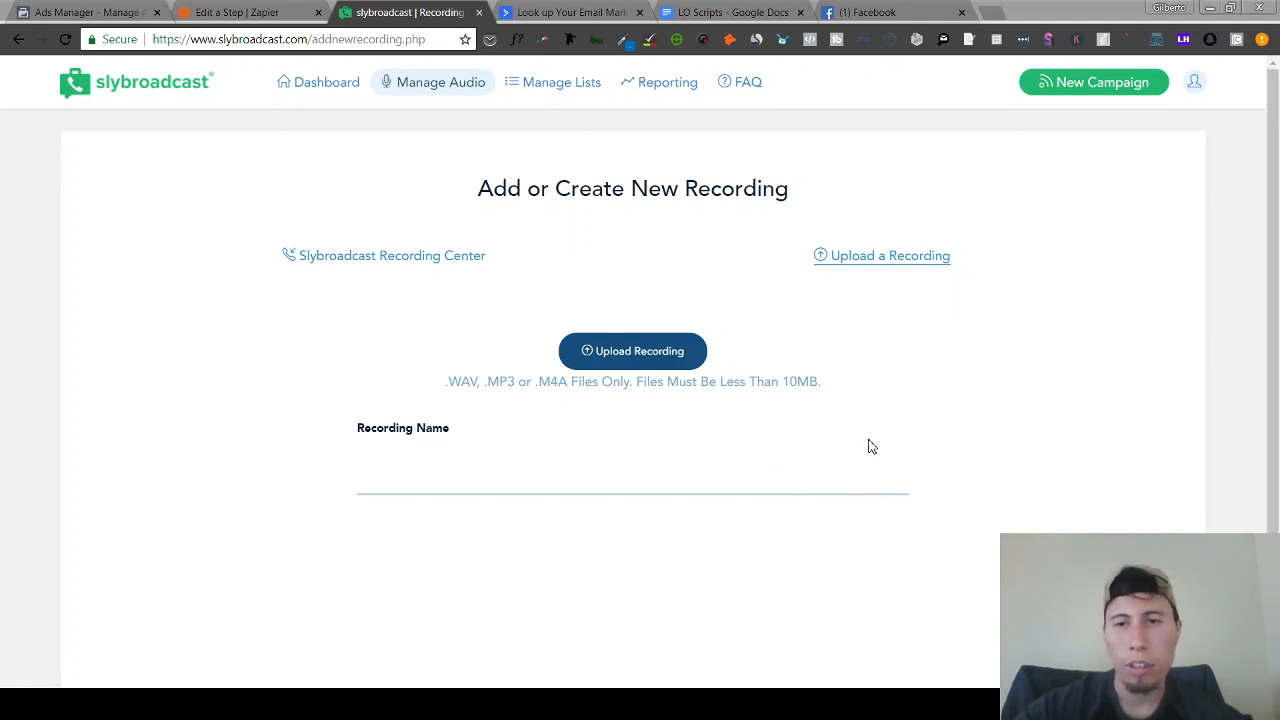
- Upload #5 (1).m4a and save it as a recording named 'Day 5'
{"action": "left_click", "coordinate": [739, 527]}
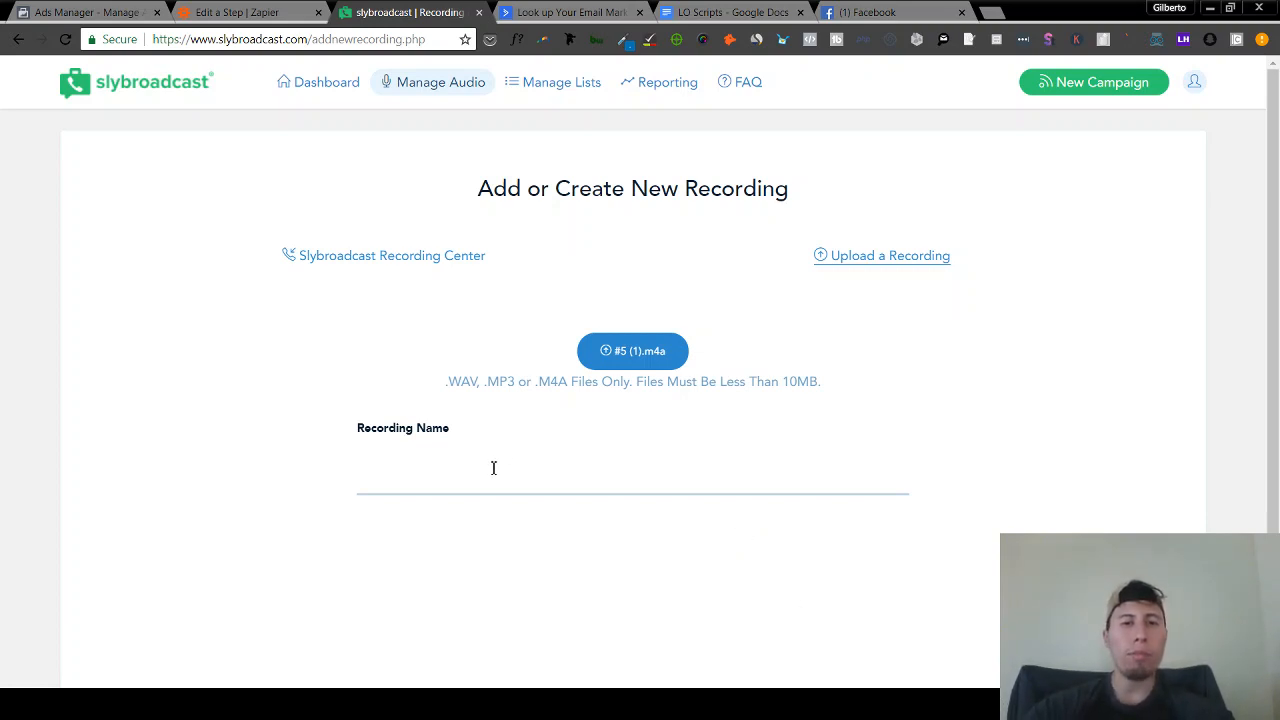
{"action": "type", "text": "Day "}
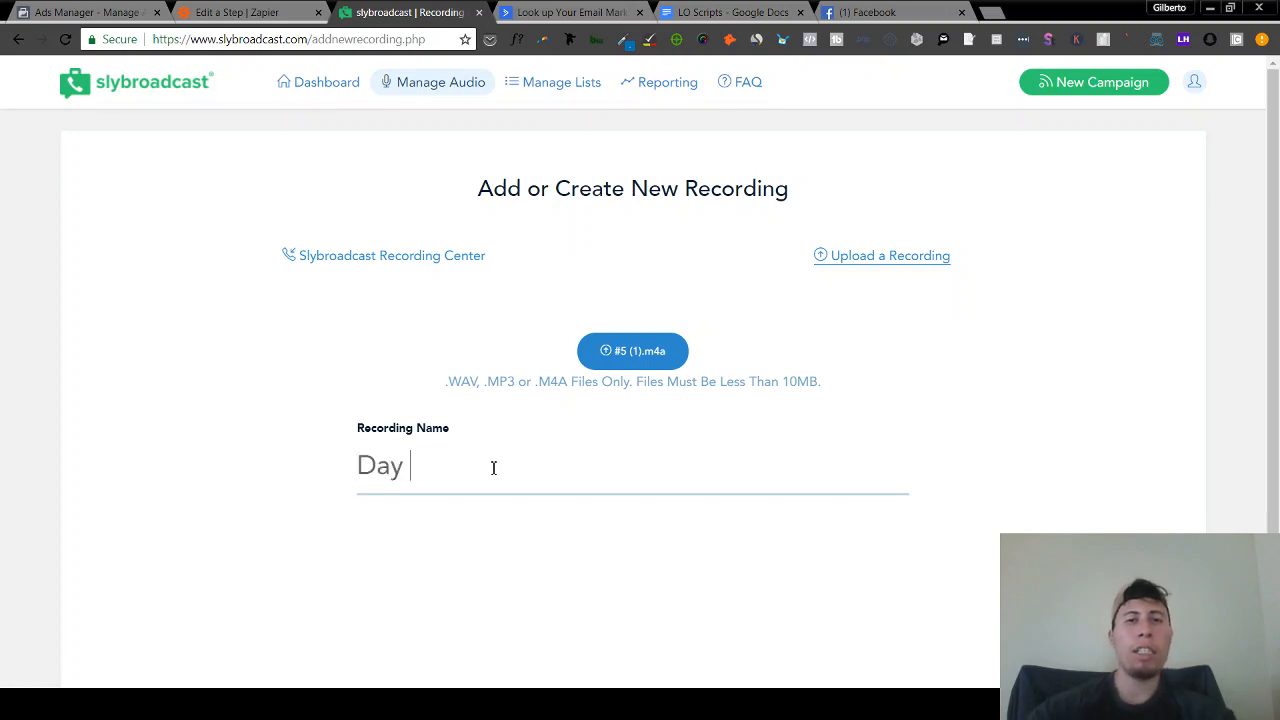
{"action": "type", "text": "5"}
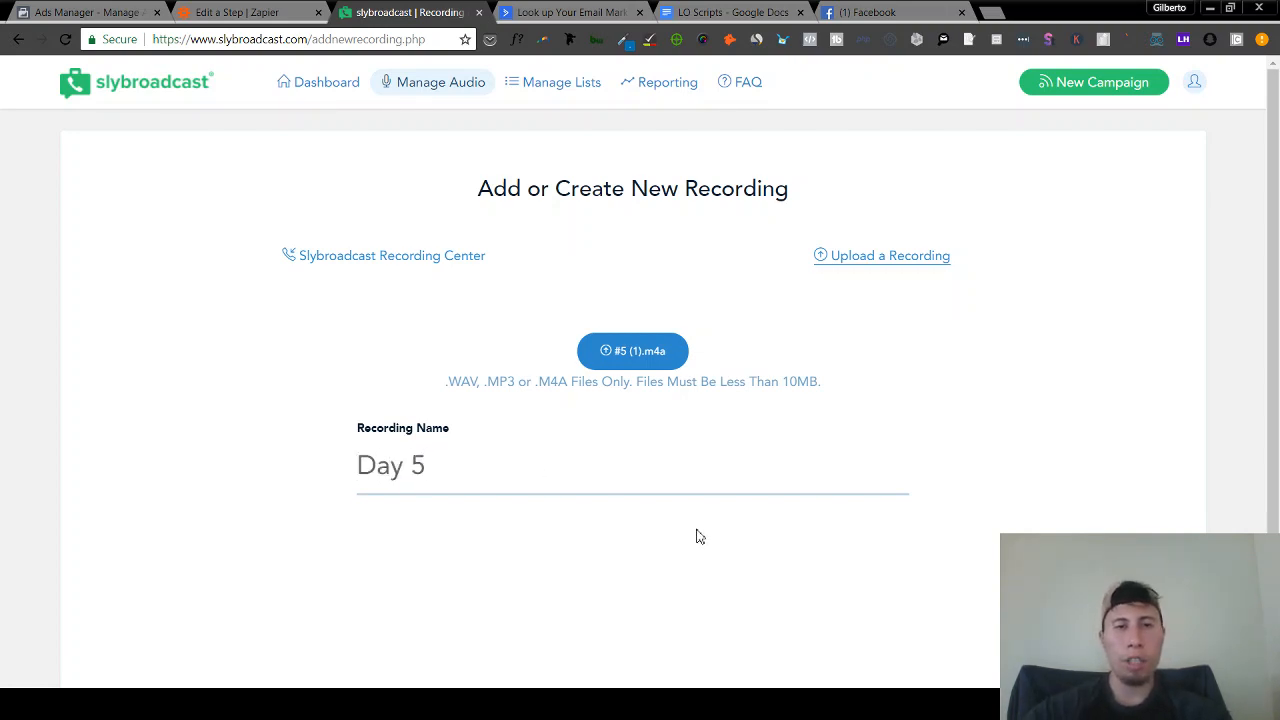
{"action": "key", "text": "Return"}
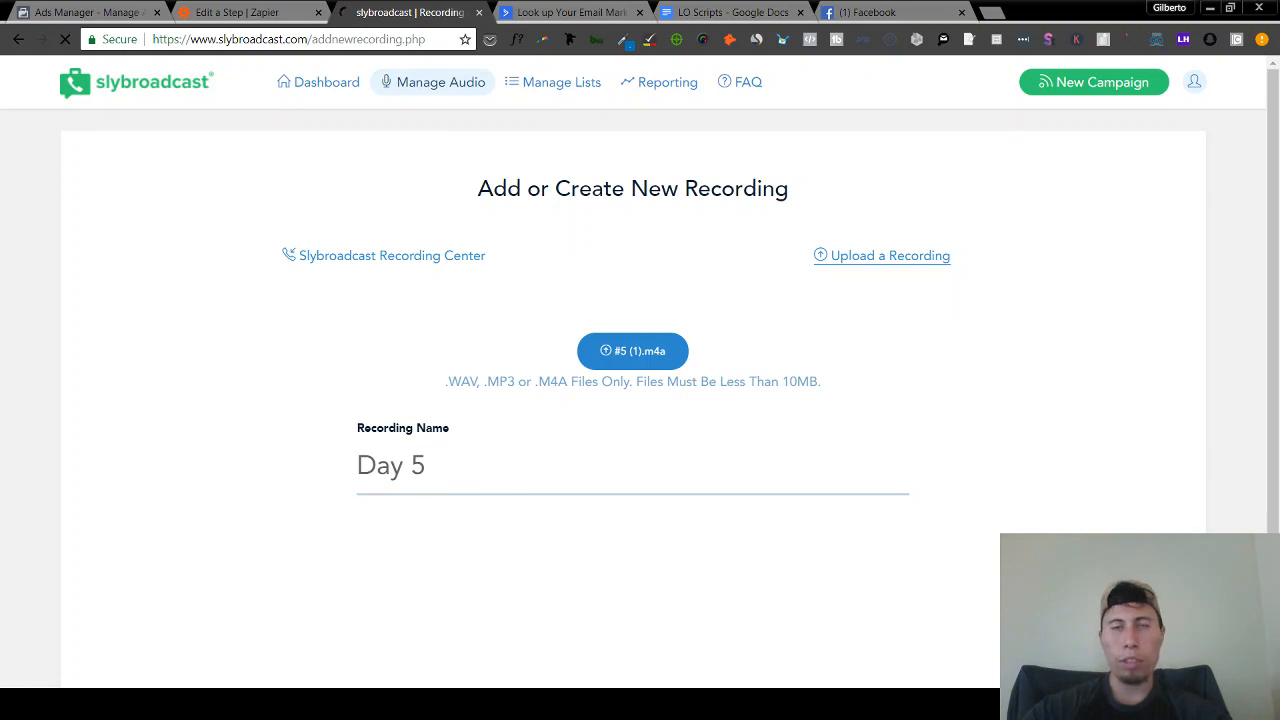
- Back in Zapier, test the Slybroadcast account connection and continue to the voice mail setup
{"action": "left_click", "coordinate": [262, 10]}
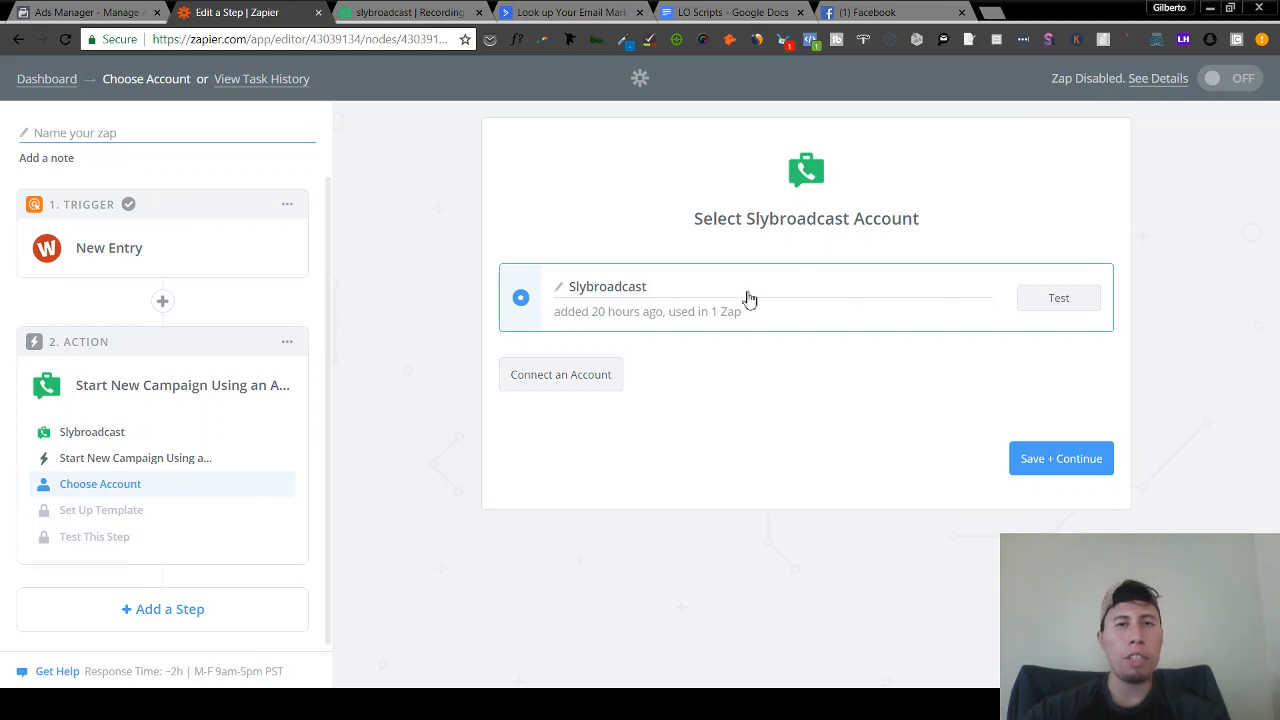
{"action": "left_click", "coordinate": [1058, 300]}
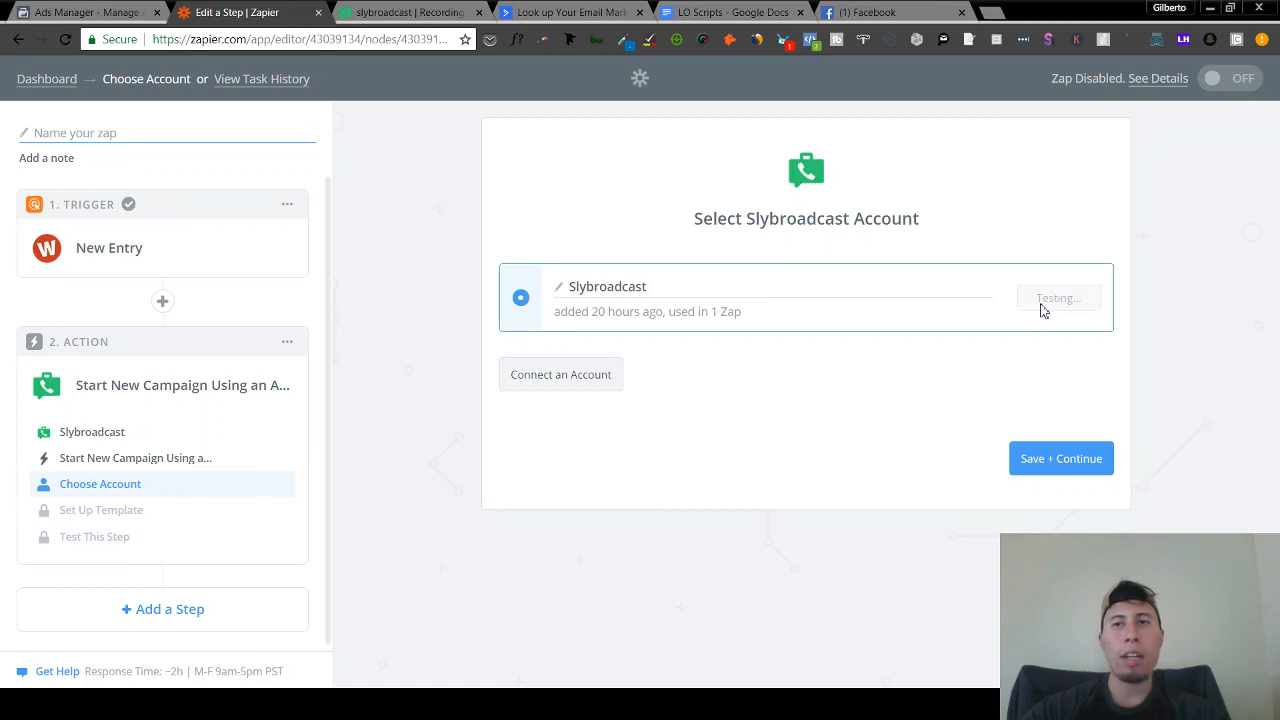
{"action": "left_click", "coordinate": [1077, 463]}
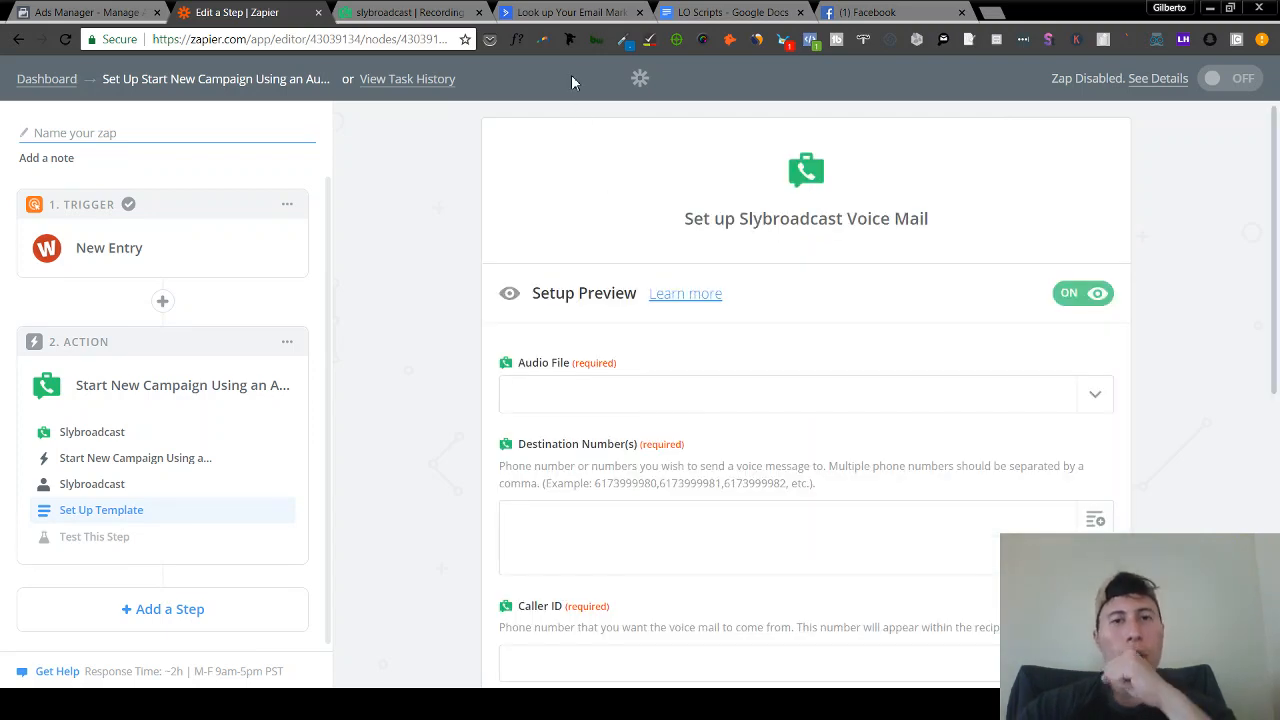
- Choose First Day as the voicemail audio file
{"action": "left_click", "coordinate": [1097, 389]}
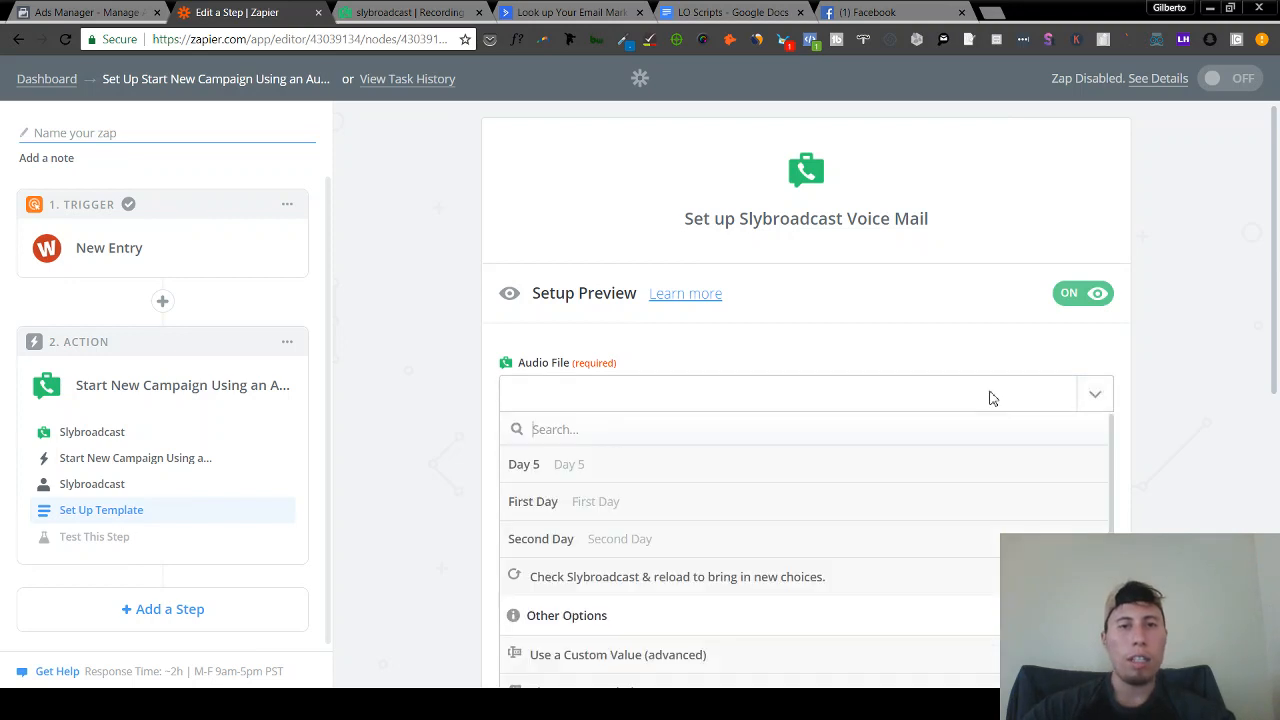
{"action": "left_click", "coordinate": [632, 505]}
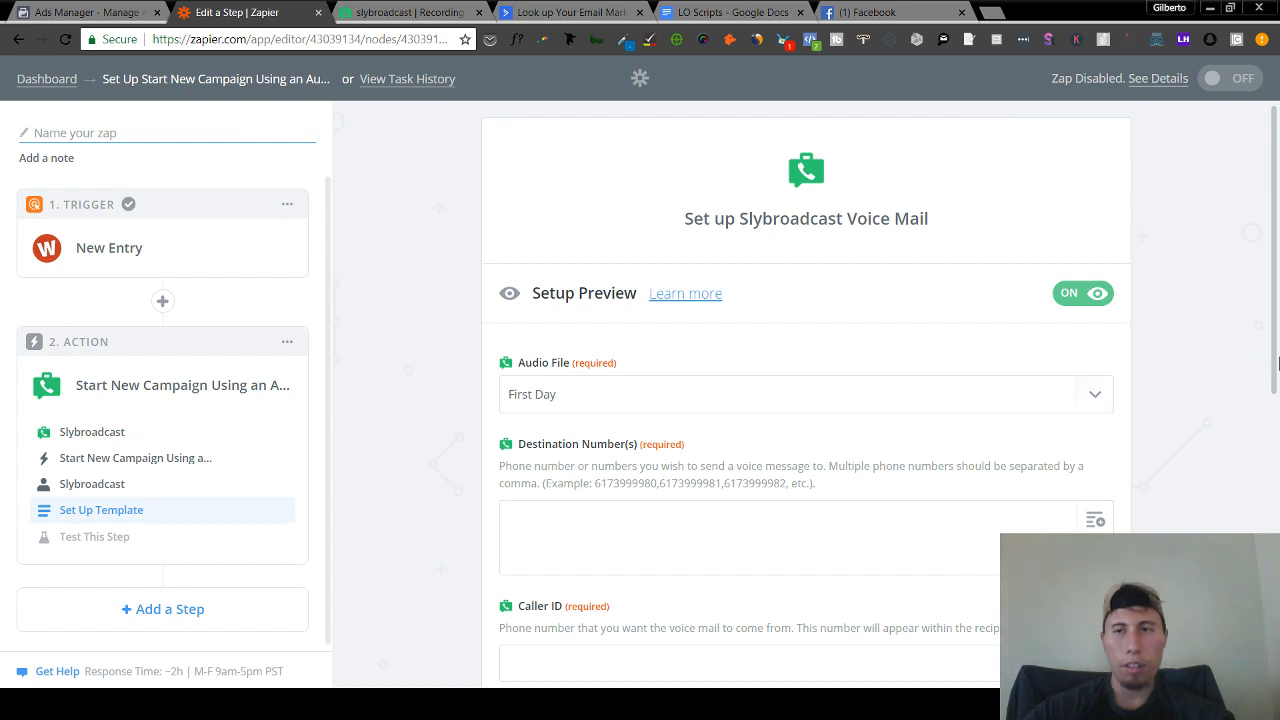
{"action": "scroll", "coordinate": [1275, 297], "scroll_direction": "down", "scroll_amount": 3}
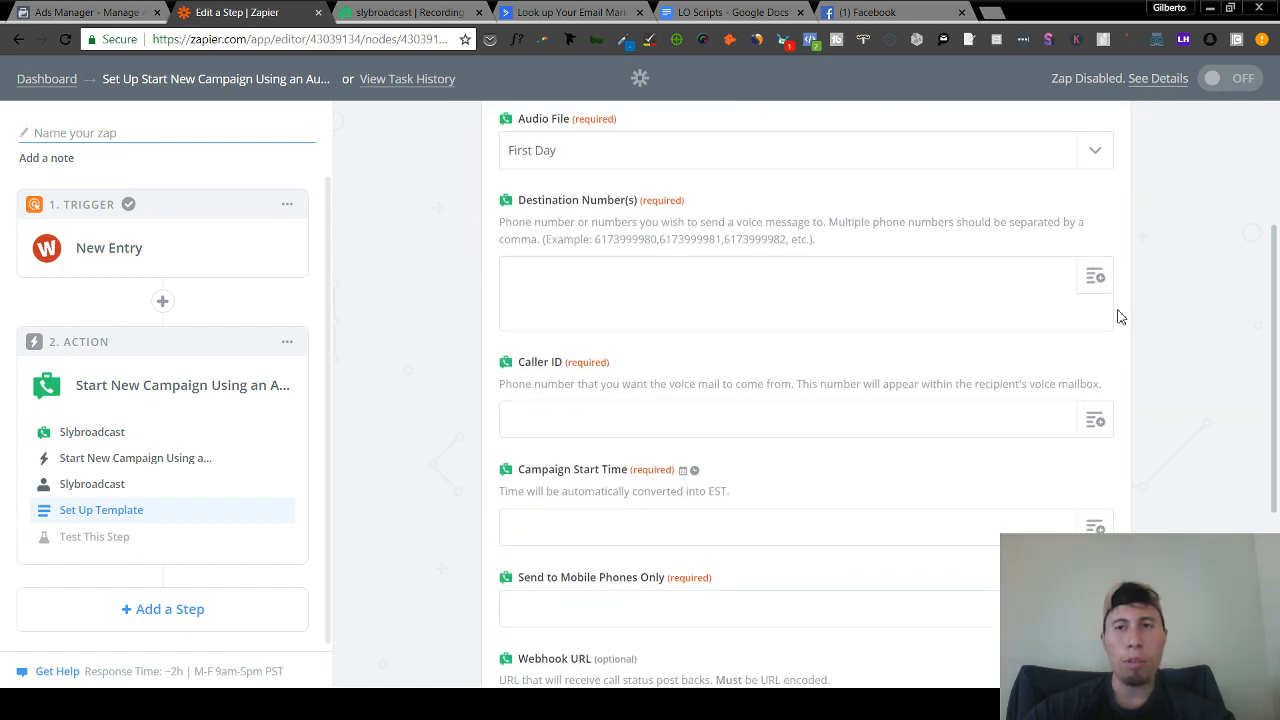
- Map the entry's 'Verify Your Current Phone Number' answer into Destination Number(s), leaving Caller ID unmapped
{"action": "left_click", "coordinate": [1104, 277]}
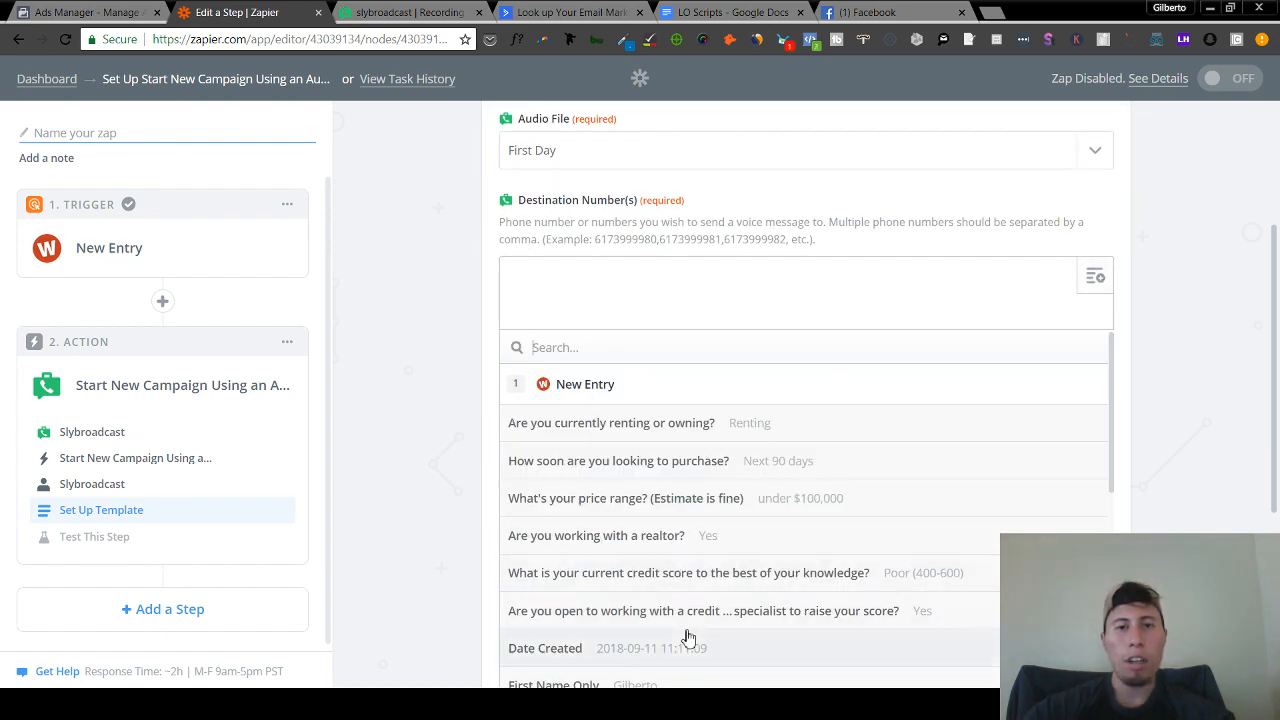
{"action": "scroll", "coordinate": [688, 638], "scroll_direction": "down", "scroll_amount": 3}
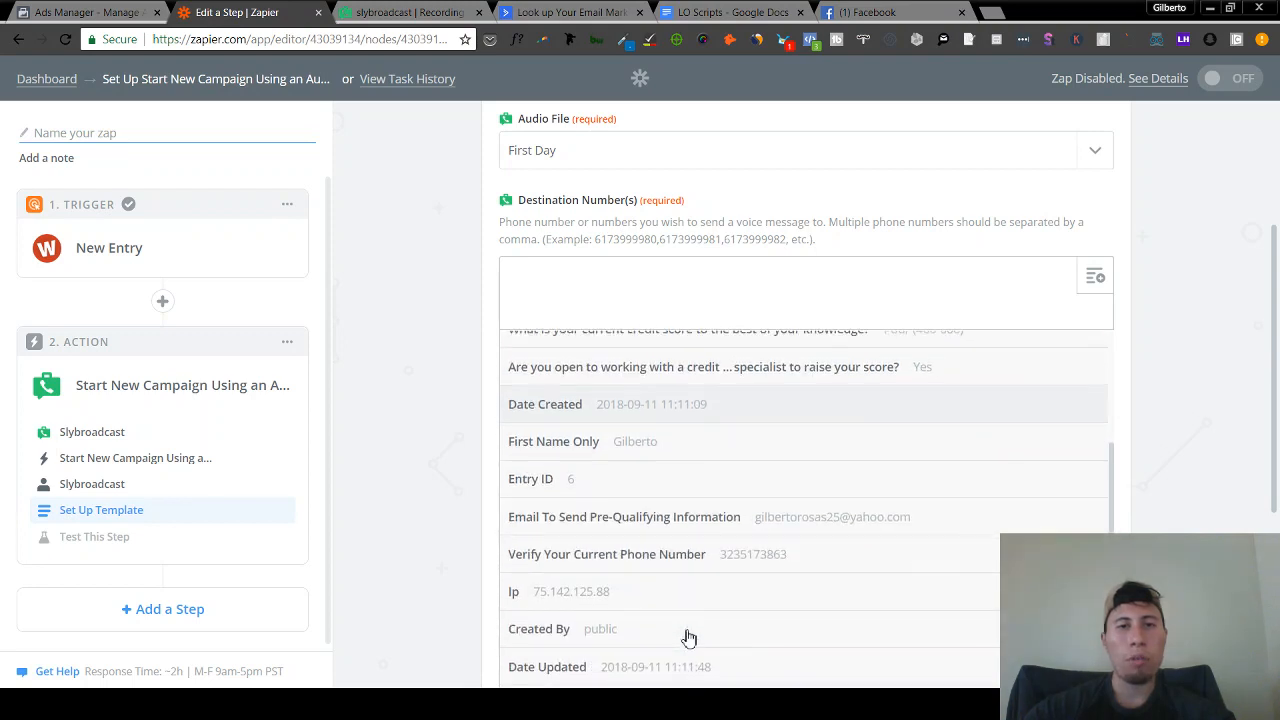
{"action": "scroll", "coordinate": [688, 638], "scroll_direction": "down", "scroll_amount": 1}
{"action": "scroll", "coordinate": [688, 637], "scroll_direction": "down", "scroll_amount": 1}
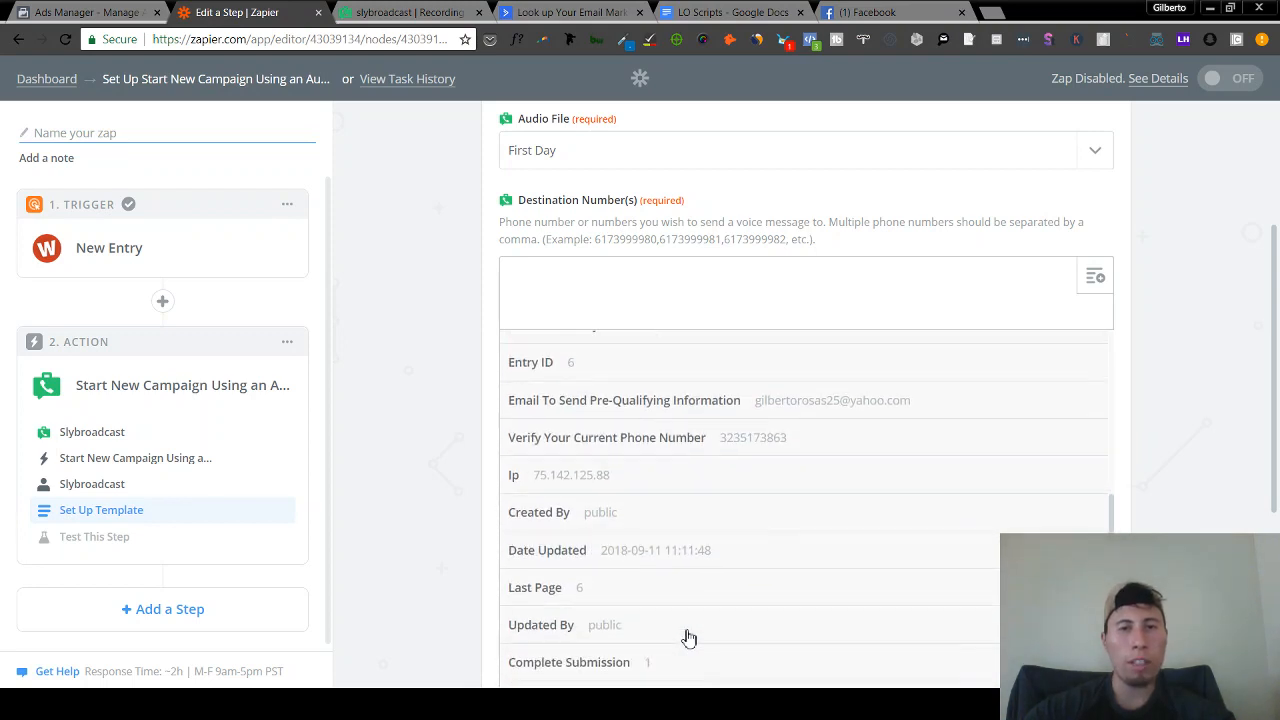
{"action": "left_click", "coordinate": [674, 451]}
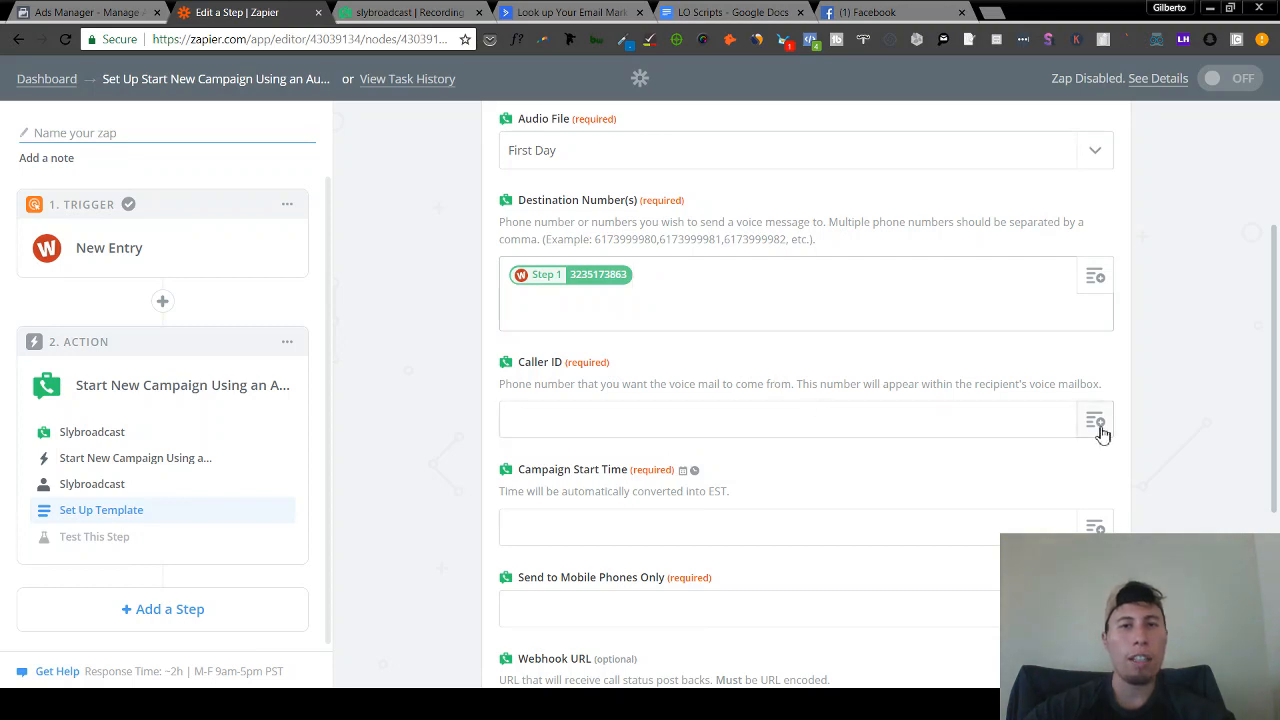
{"action": "left_click_drag", "start_coordinate": [1275, 350], "coordinate": [1277, 414]}
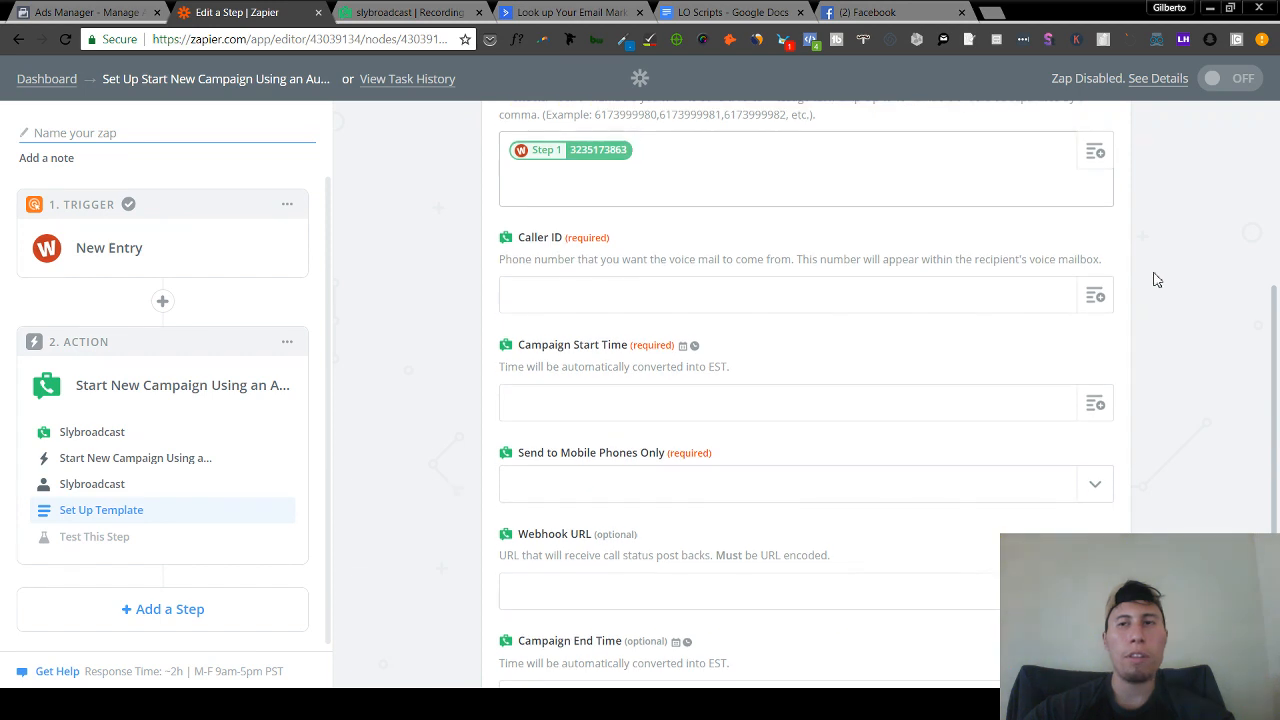
{"action": "left_click", "coordinate": [1094, 298]}
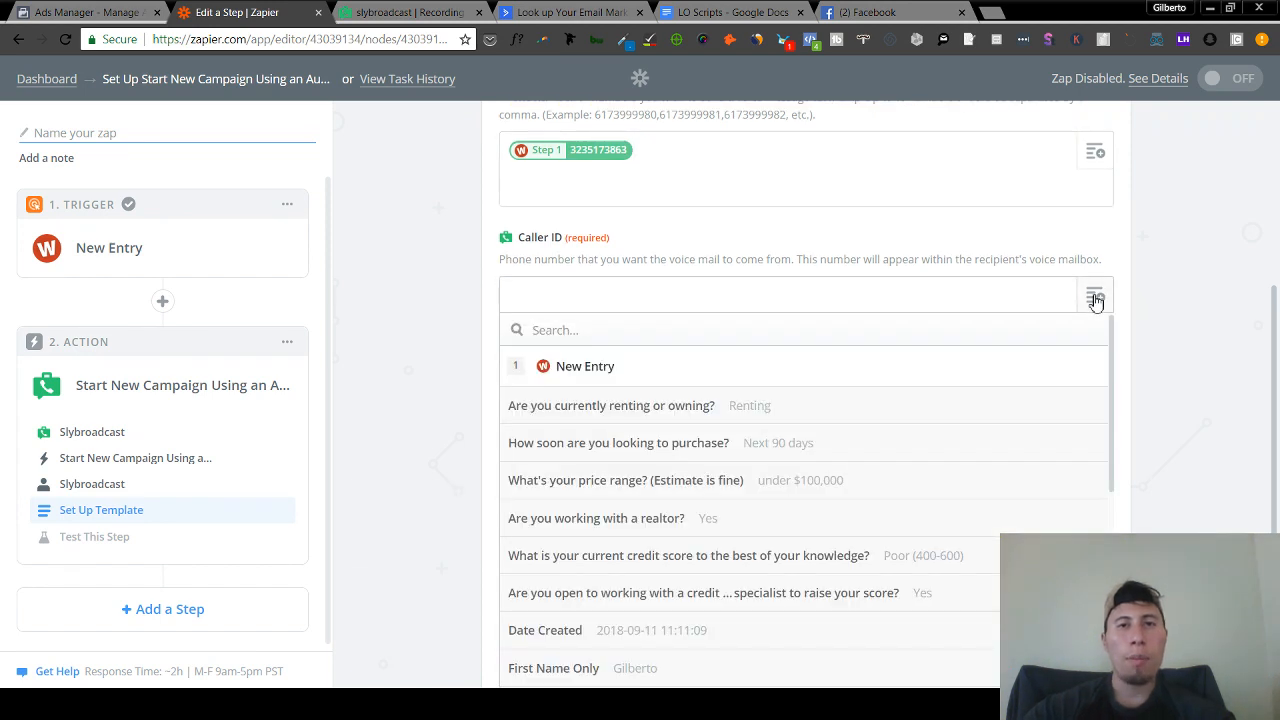
{"action": "left_click", "coordinate": [887, 303]}
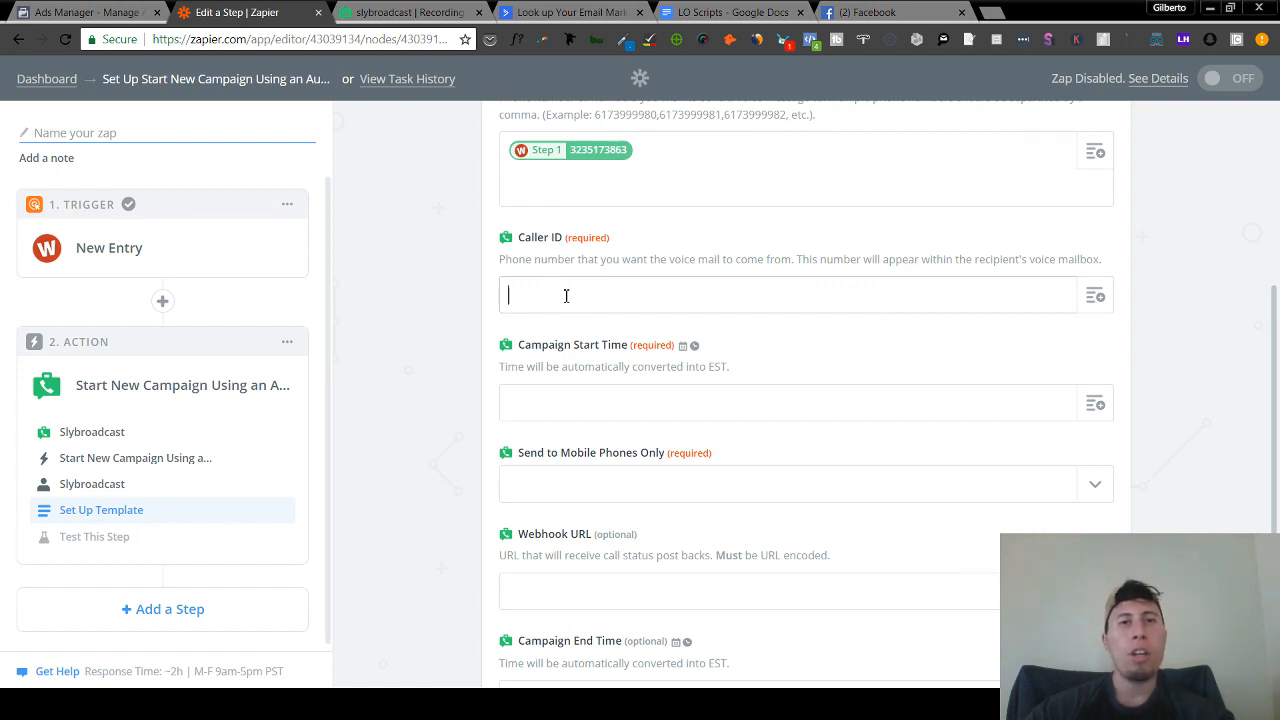
- Enter +3hr as Campaign Start Time and set Send to Mobile Phones Only to No
{"action": "left_click", "coordinate": [595, 402]}
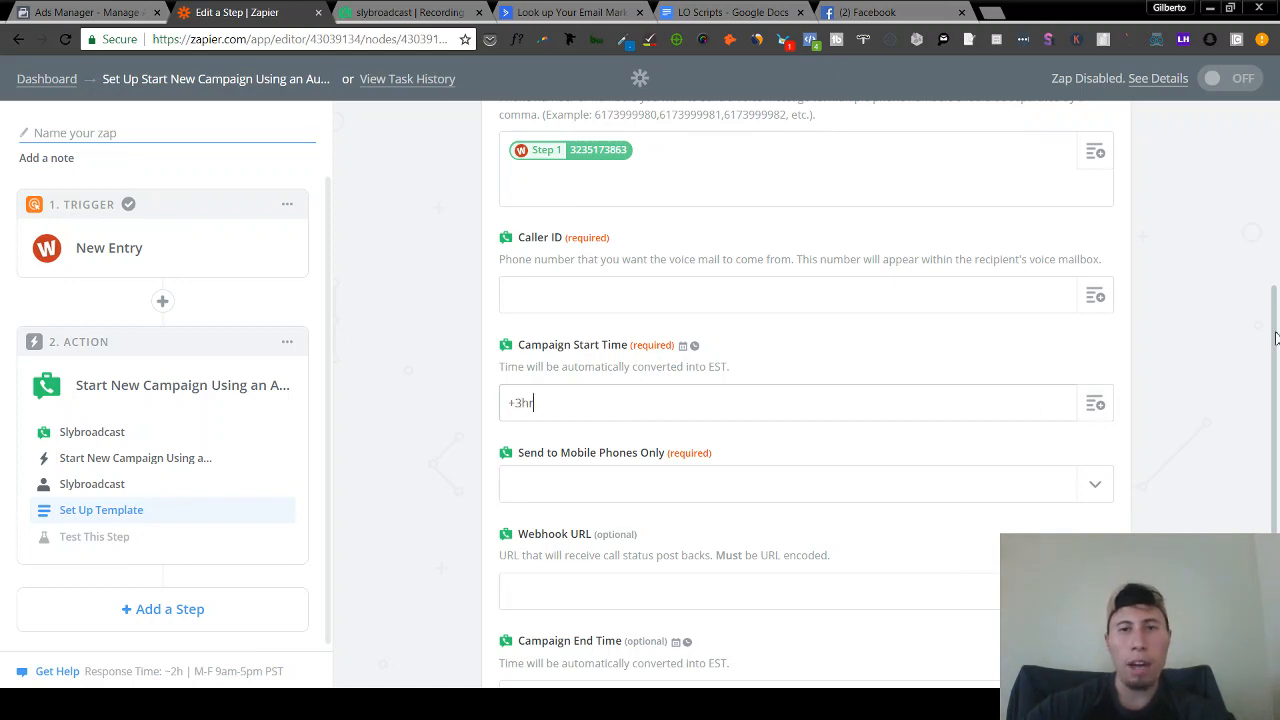
{"action": "scroll", "coordinate": [1275, 338], "scroll_direction": "down", "scroll_amount": 2}
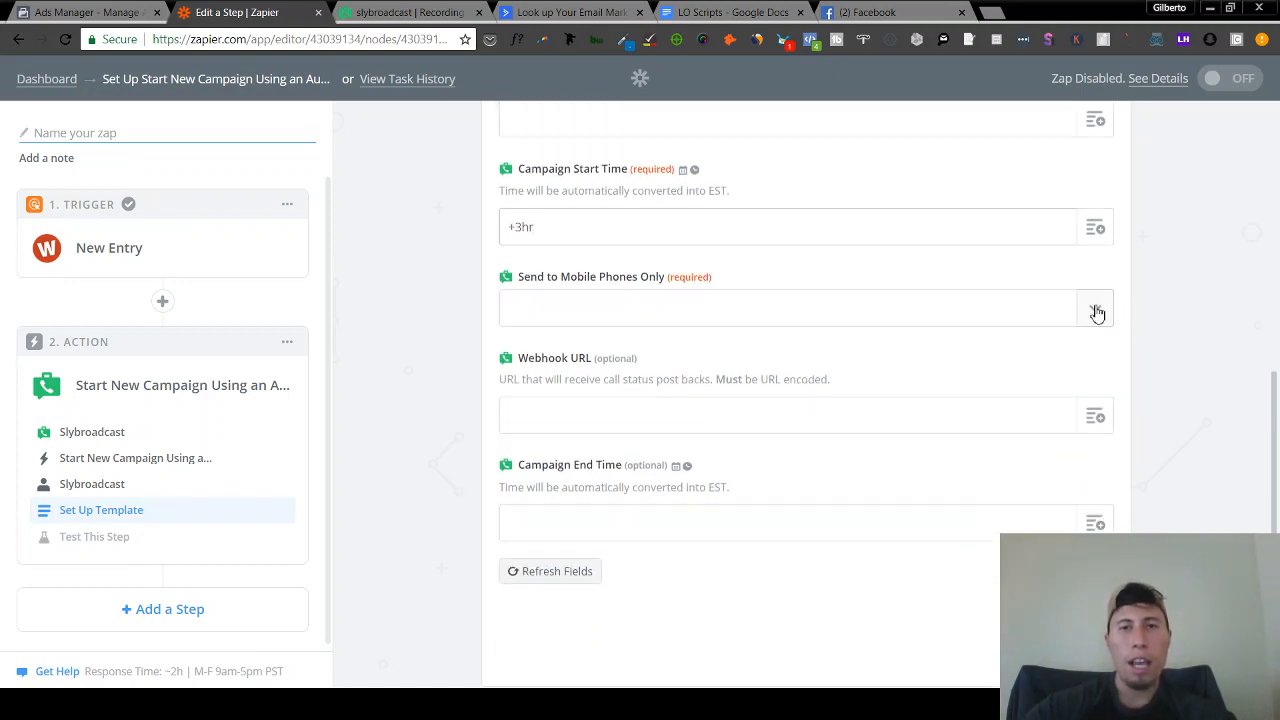
{"action": "left_click", "coordinate": [1097, 314]}
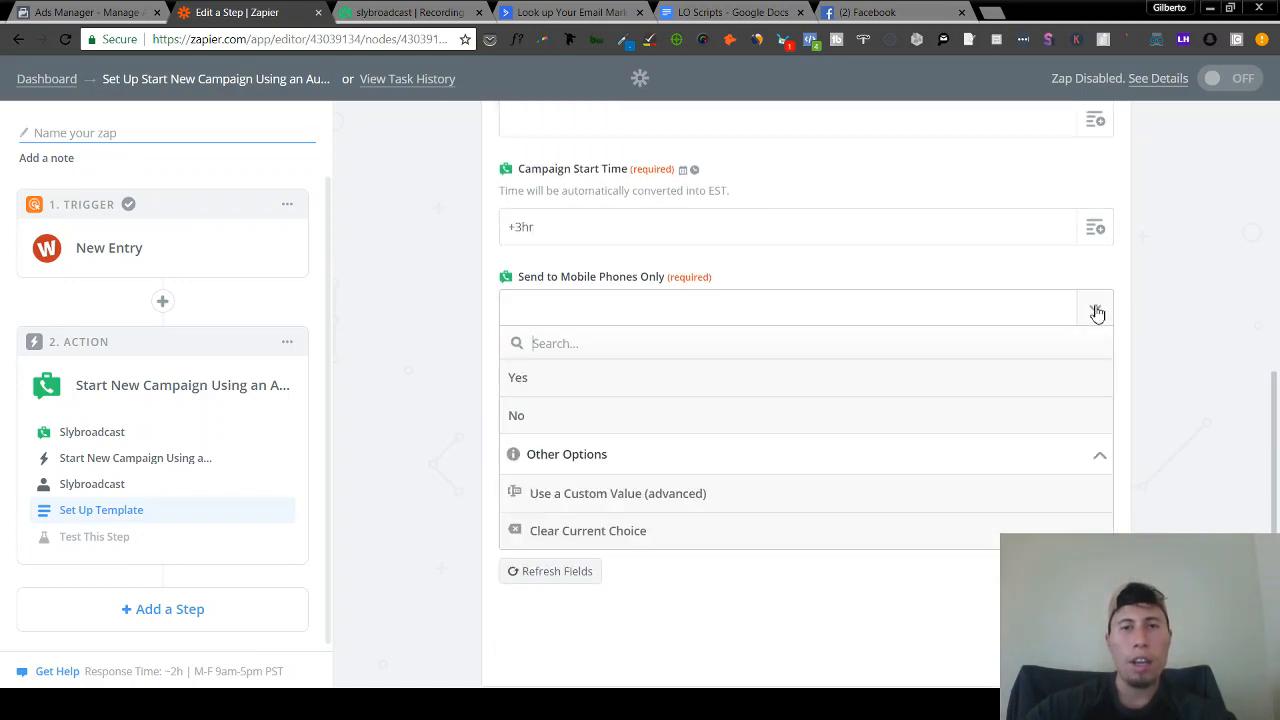
{"action": "left_click", "coordinate": [594, 416]}
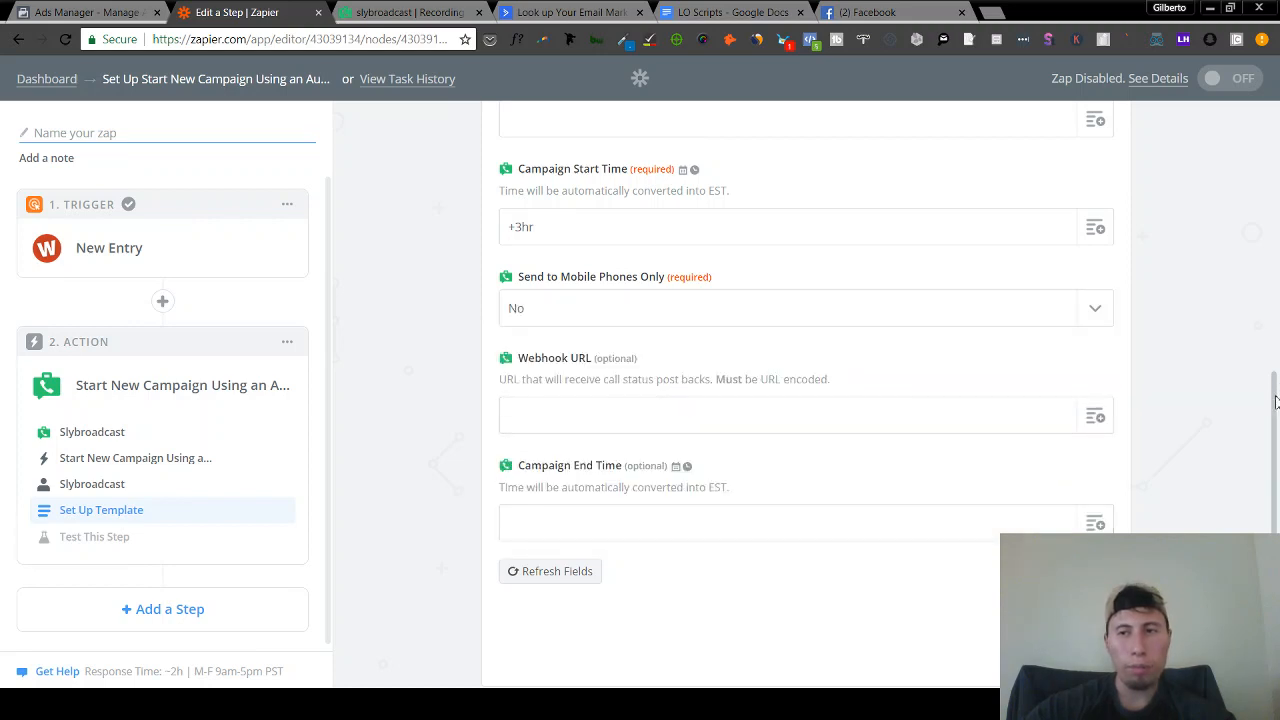
- Highlight and read the Campaign End Time explanation, then clear the selection
{"action": "left_click_drag", "start_coordinate": [1275, 404], "coordinate": [1277, 448]}
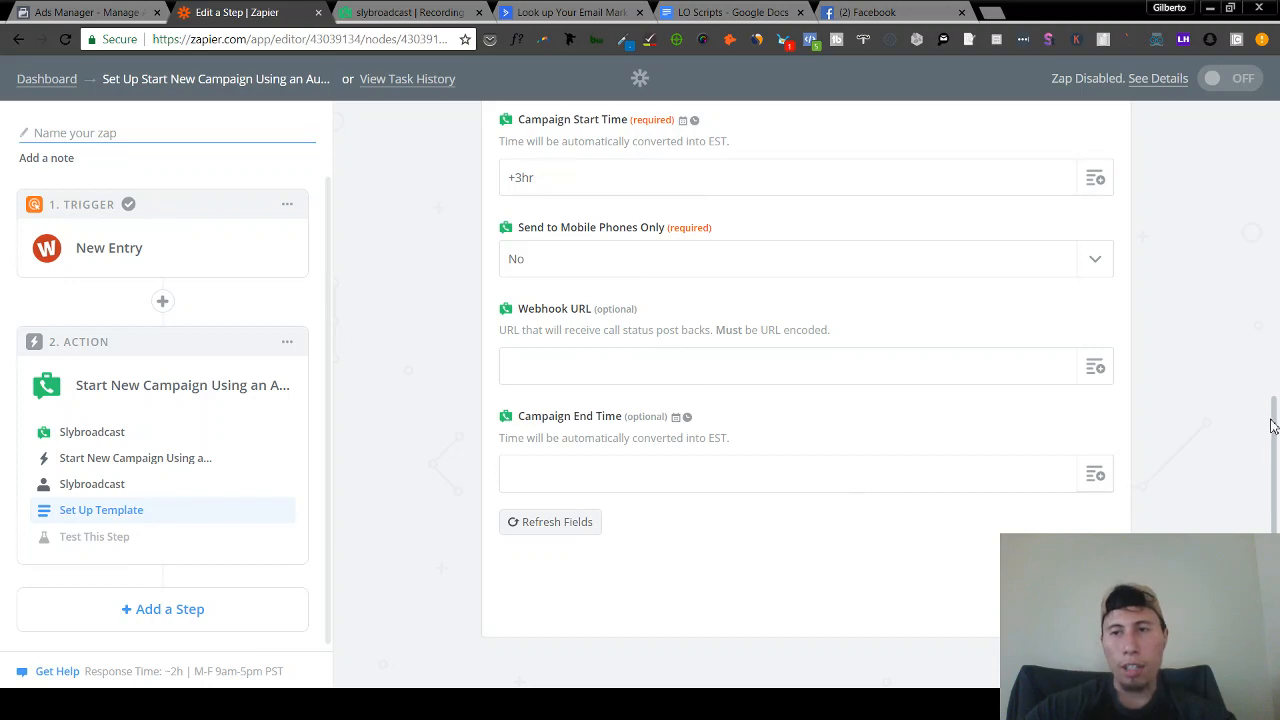
{"action": "left_click_drag", "start_coordinate": [1274, 445], "coordinate": [1277, 385]}
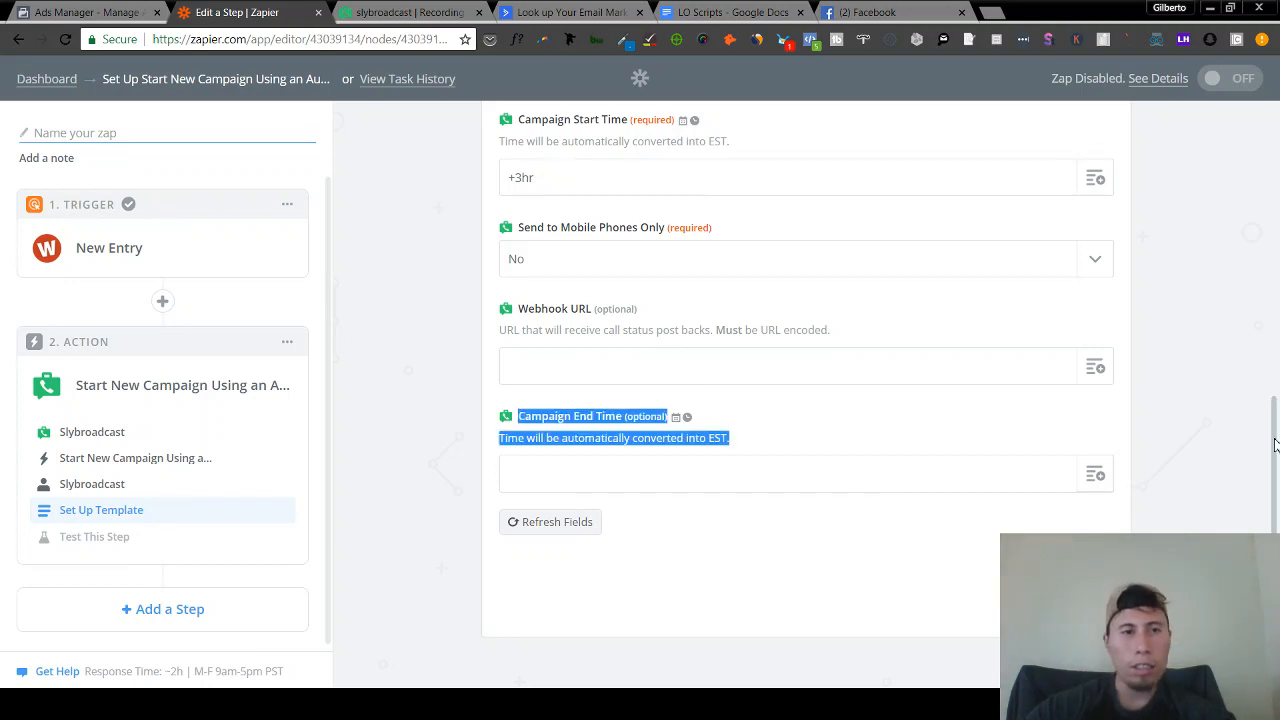
{"action": "left_click_drag", "start_coordinate": [1274, 432], "coordinate": [1278, 292]}
{"action": "left_click", "coordinate": [1194, 371]}
- Replace the +3hr Campaign Start Time value with 'now'
{"action": "left_click", "coordinate": [1202, 319]}
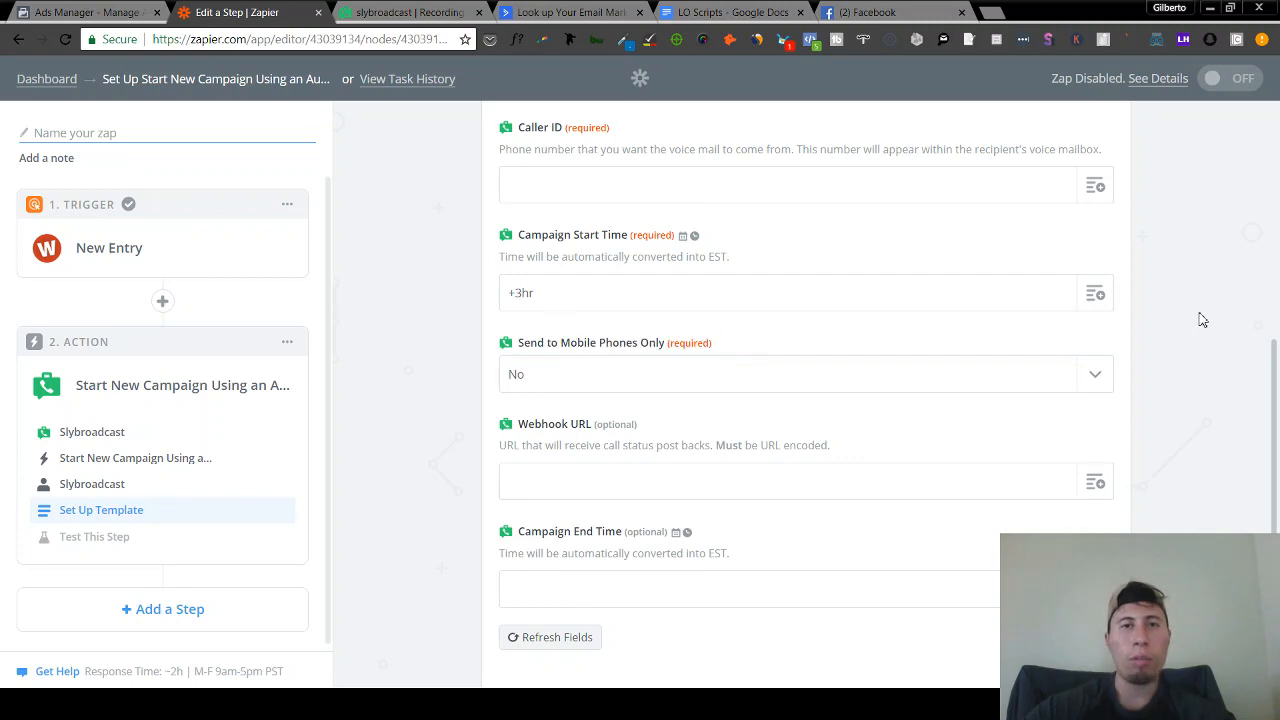
{"action": "left_click_drag", "start_coordinate": [1274, 430], "coordinate": [1276, 292]}
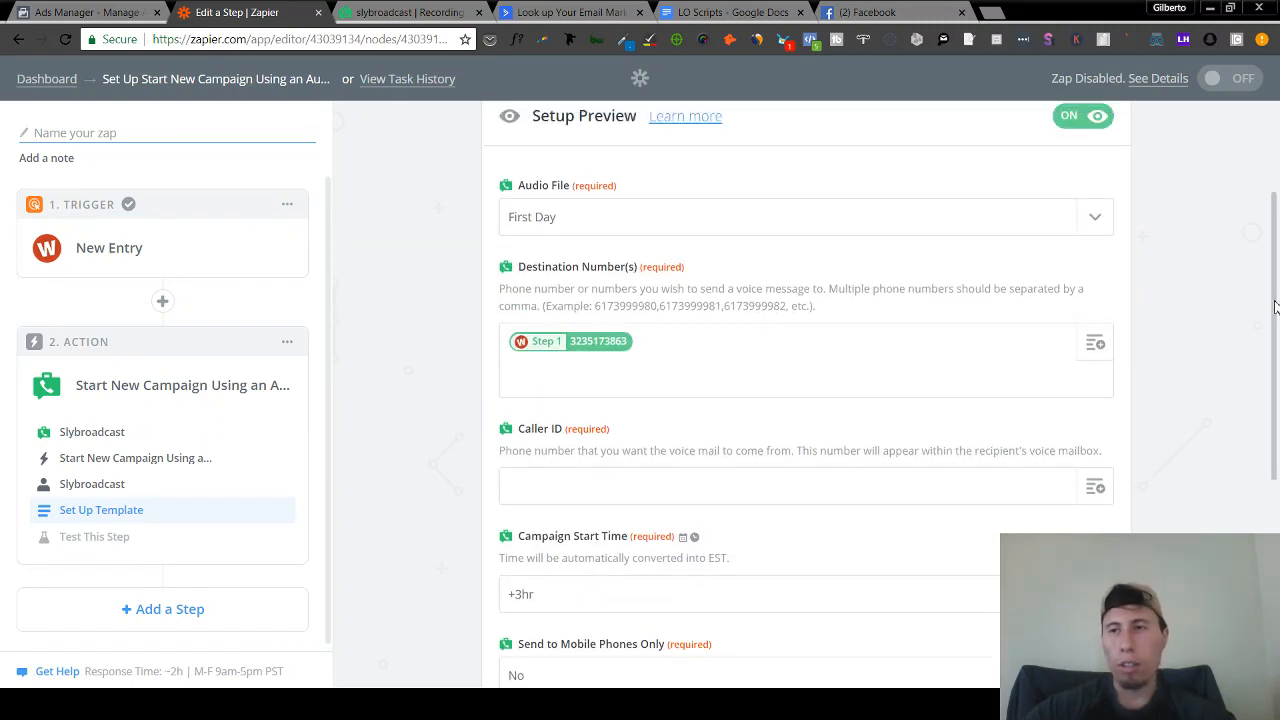
{"action": "scroll", "coordinate": [874, 429], "scroll_direction": "down", "scroll_amount": 2}
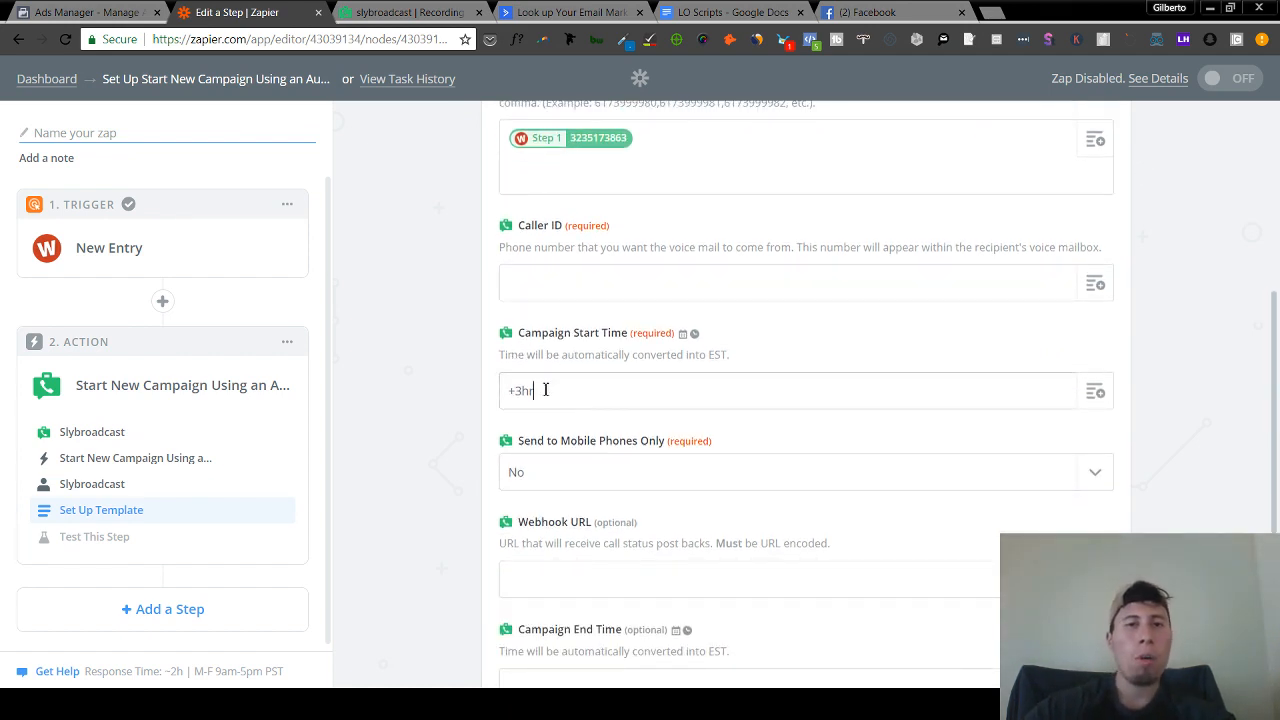
{"action": "left_click_drag", "start_coordinate": [545, 390], "coordinate": [438, 385]}
{"action": "type", "text": "now"}
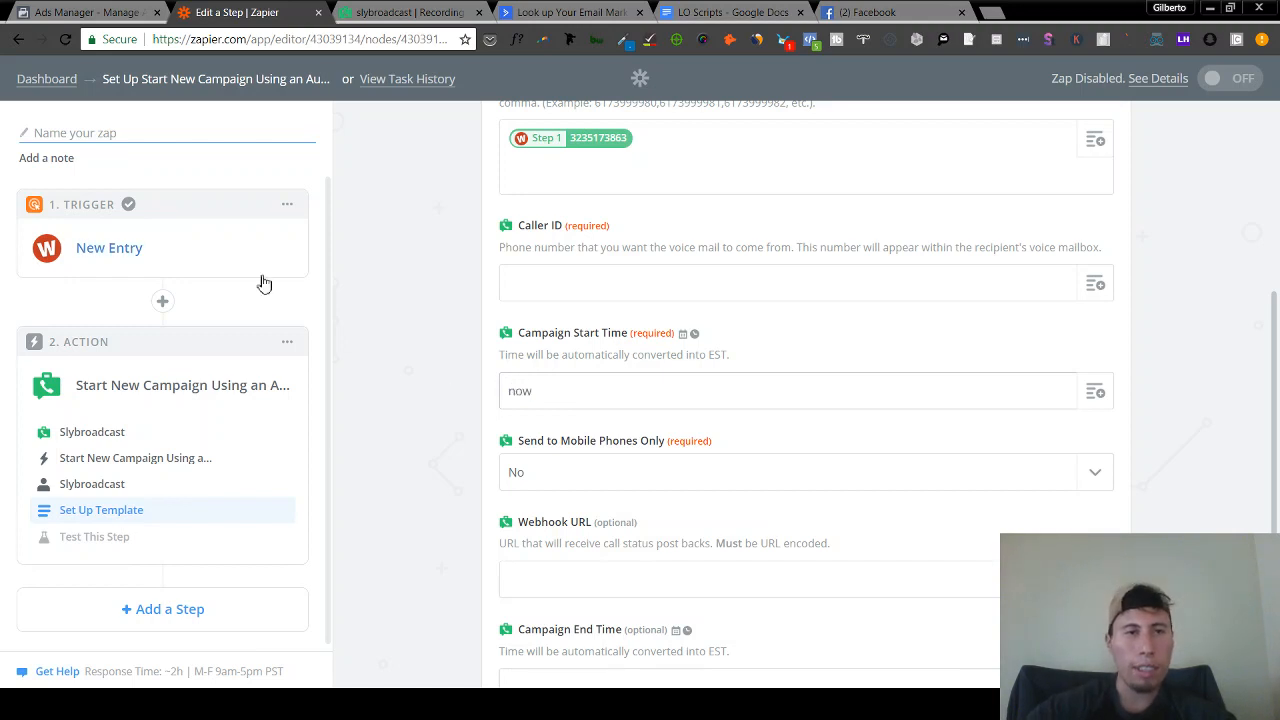
{"action": "mouse_move", "coordinate": [182, 310]}
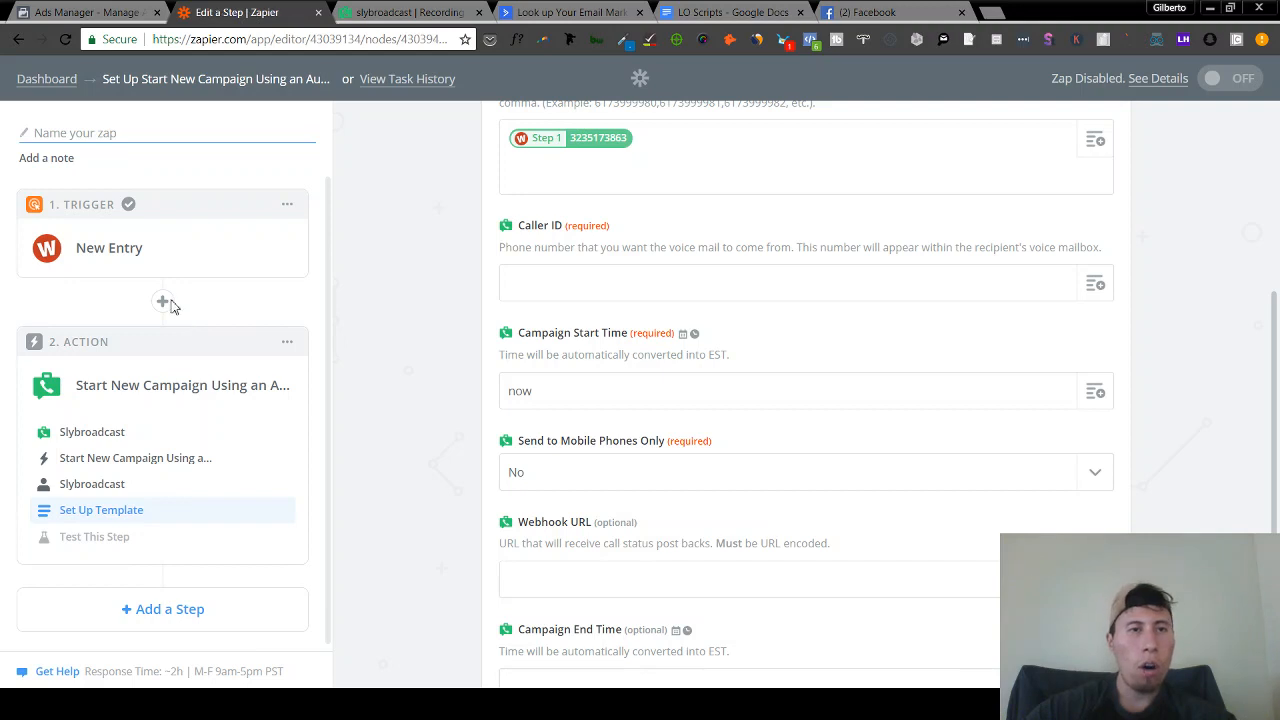
- Add a Filter step after the trigger, then delete it again
{"action": "left_click", "coordinate": [165, 301]}
{"action": "left_click", "coordinate": [293, 342]}
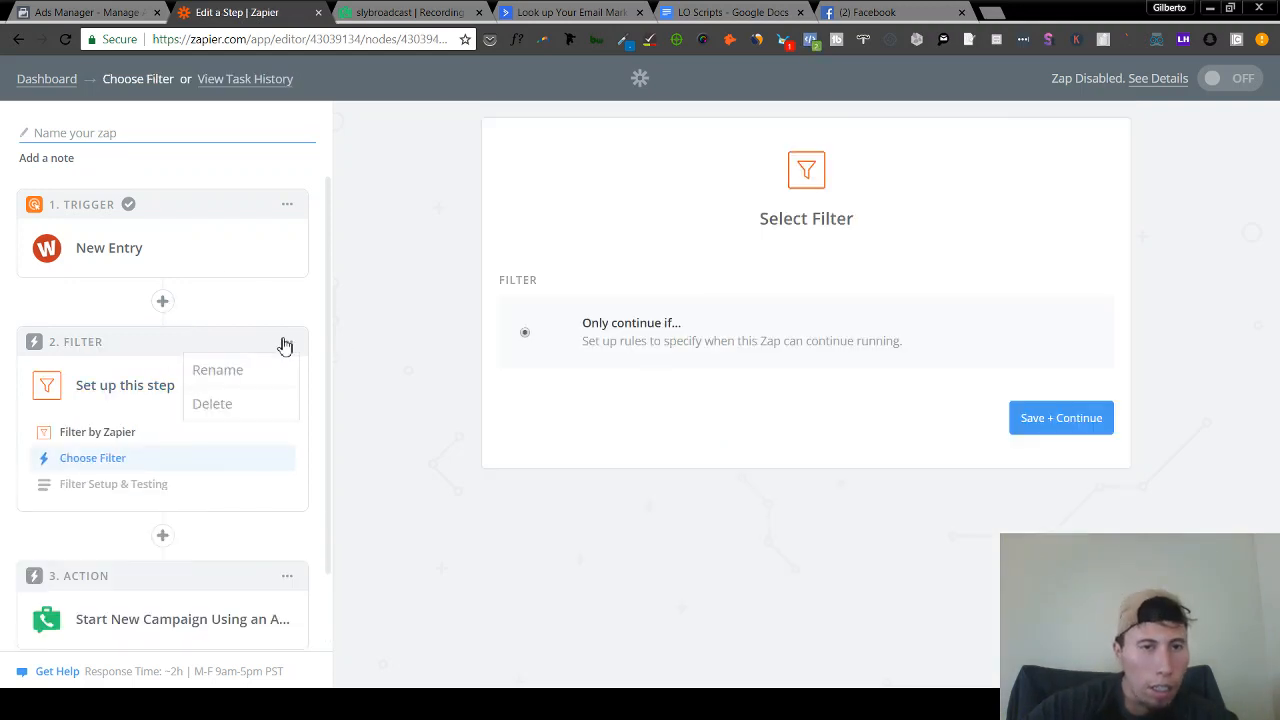
{"action": "left_click", "coordinate": [227, 406]}
{"action": "left_click", "coordinate": [230, 406]}
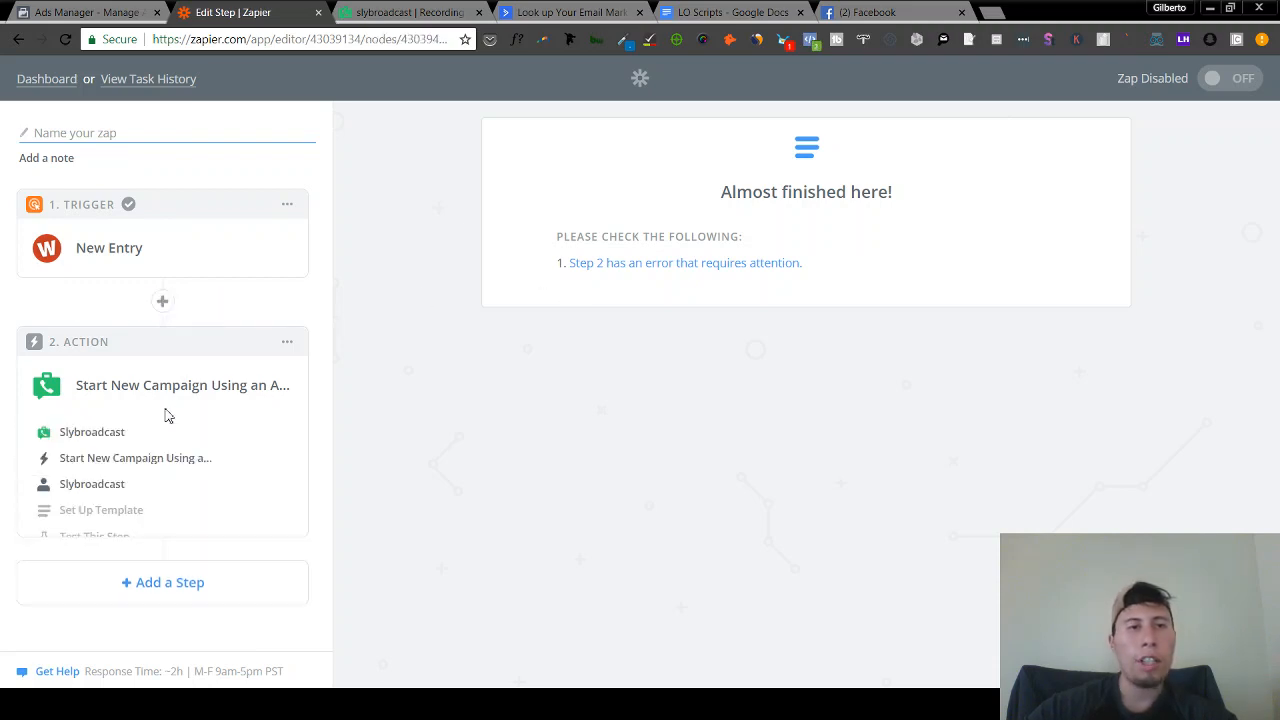
- Insert a Delay by Zapier action using Delay For after the trigger
{"action": "left_click", "coordinate": [165, 326]}
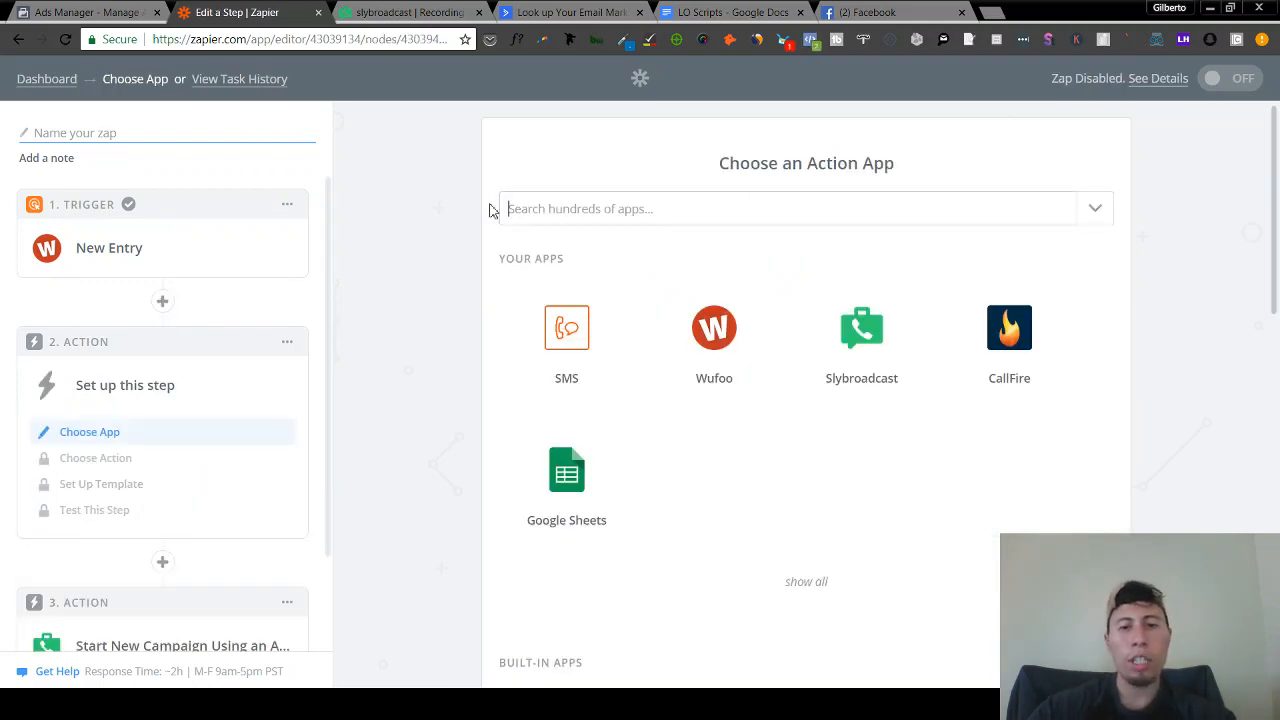
{"action": "type", "text": "delay"}
{"action": "left_click", "coordinate": [566, 247]}
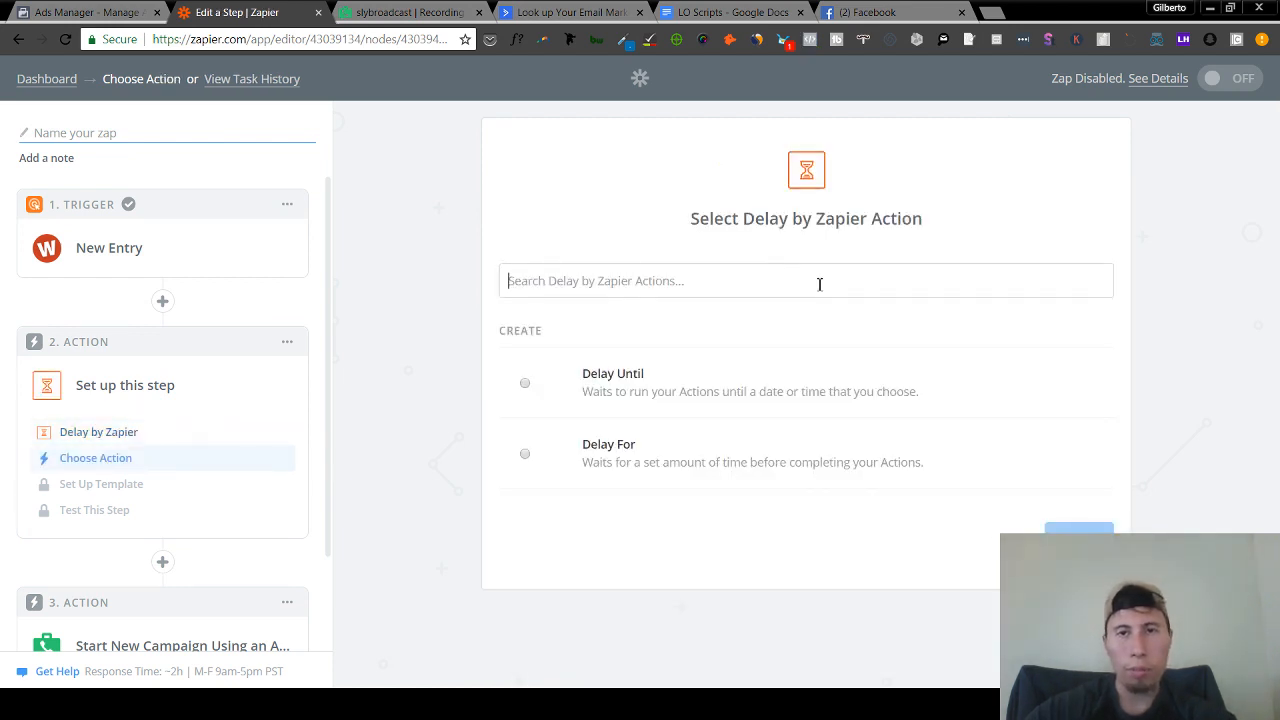
{"action": "left_click", "coordinate": [524, 453]}
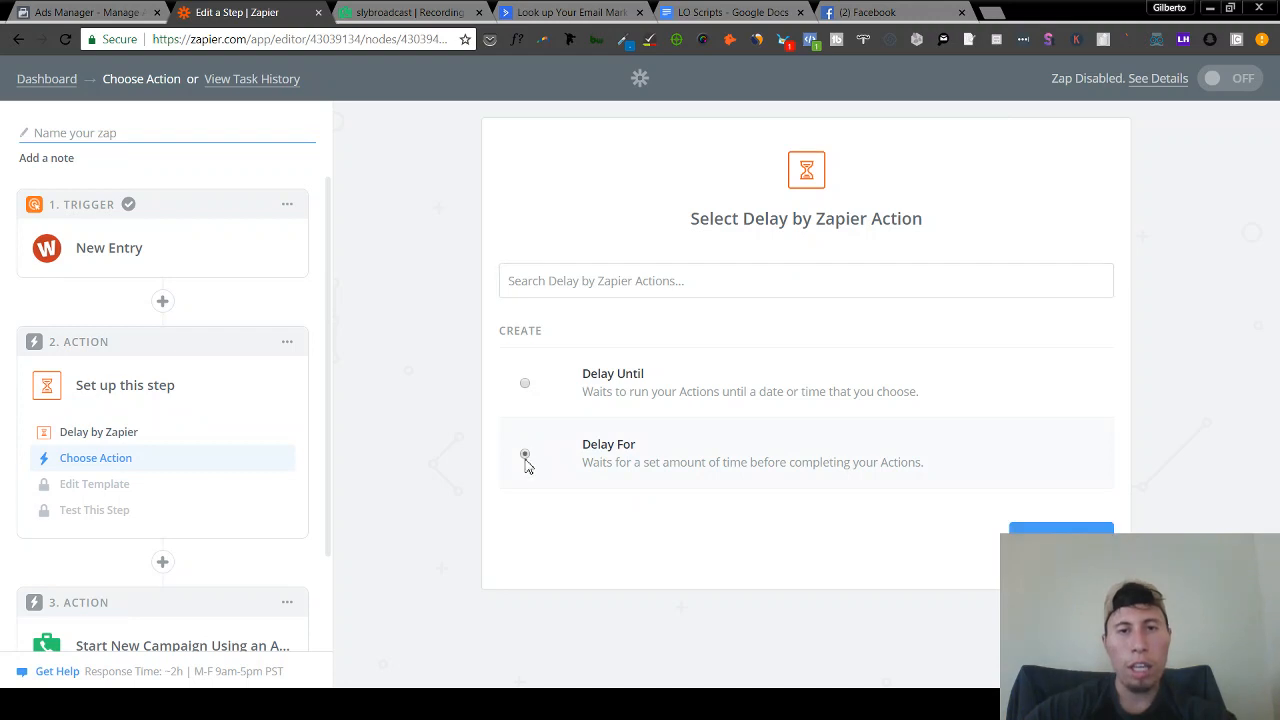
{"action": "left_click", "coordinate": [1040, 530]}
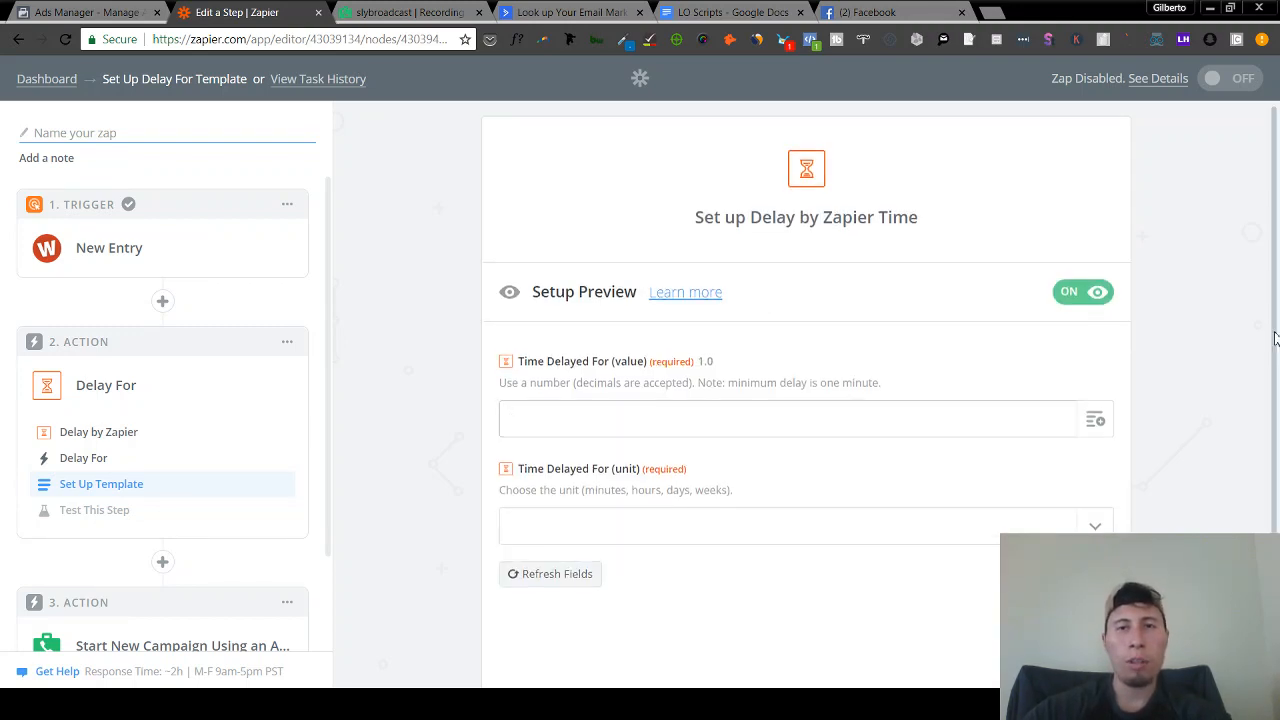
- Set Time Delayed For to 3 Hours, then send a test to Delay by Zapier
{"action": "scroll", "coordinate": [1276, 370], "scroll_direction": "down", "scroll_amount": 1}
{"action": "left_click", "coordinate": [1093, 370]}
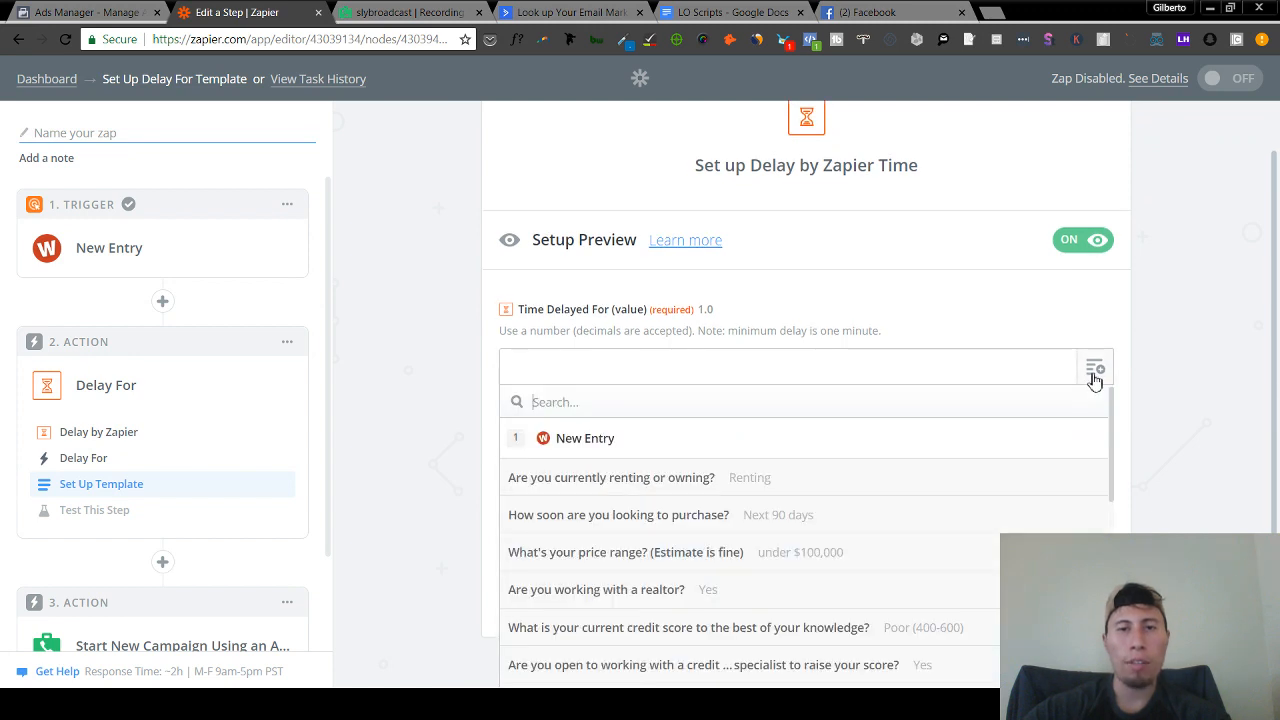
{"action": "left_click", "coordinate": [1196, 315]}
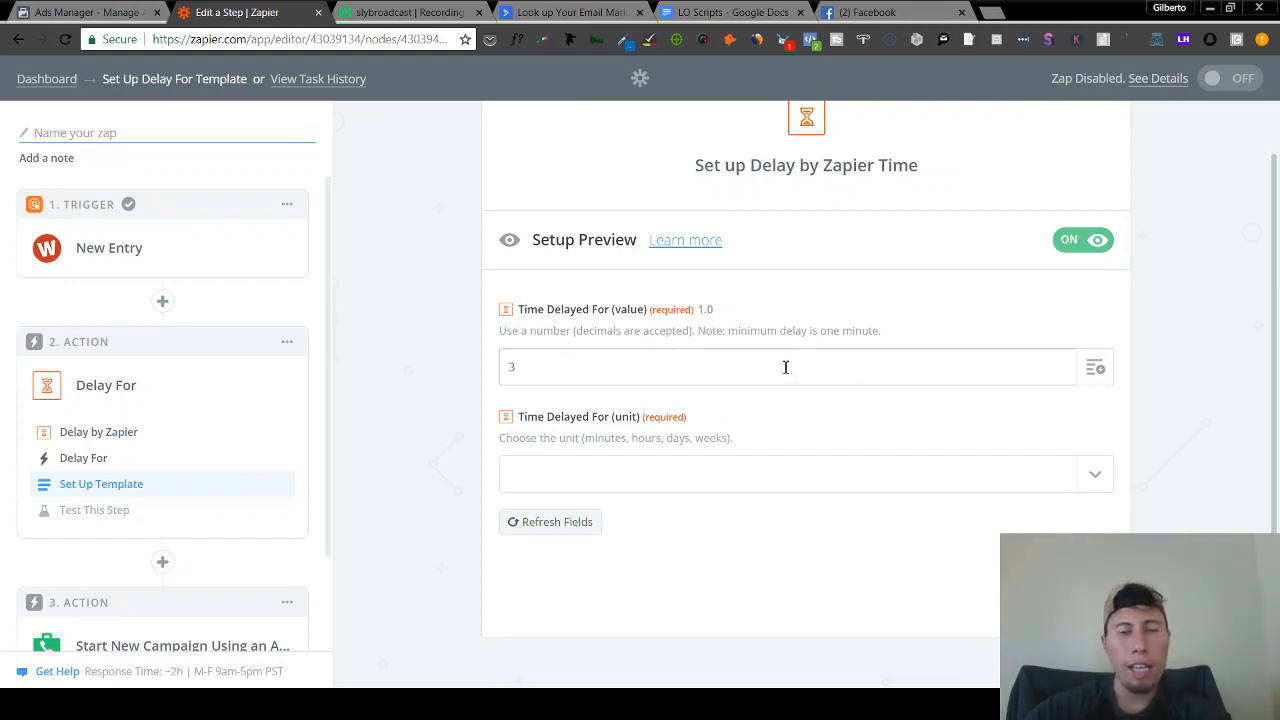
{"action": "left_click", "coordinate": [631, 481]}
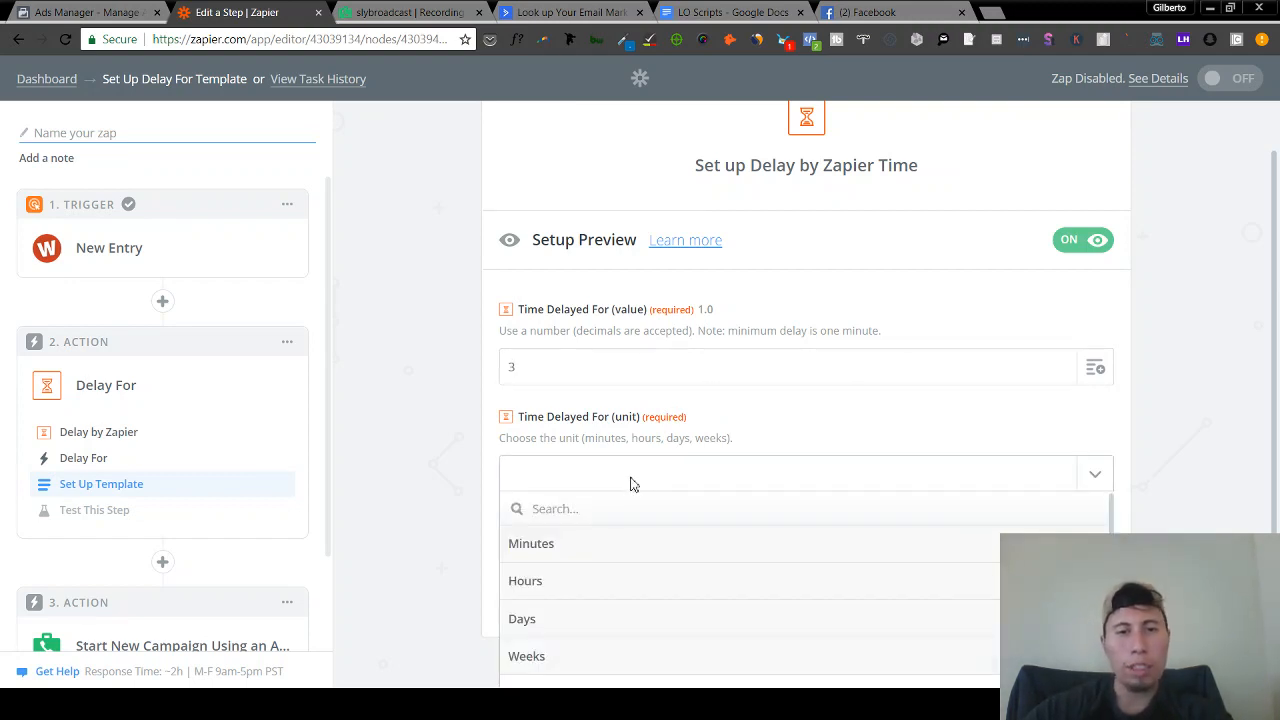
{"action": "left_click", "coordinate": [563, 579]}
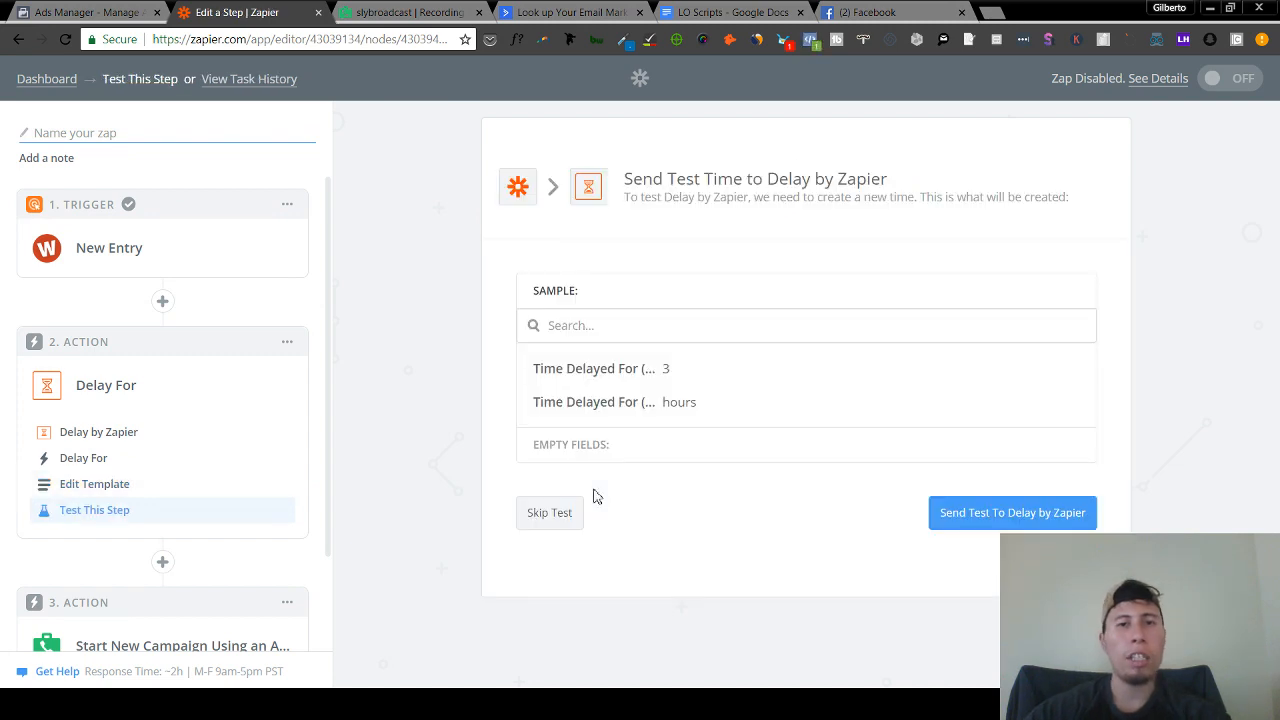
{"action": "left_click", "coordinate": [1088, 510]}
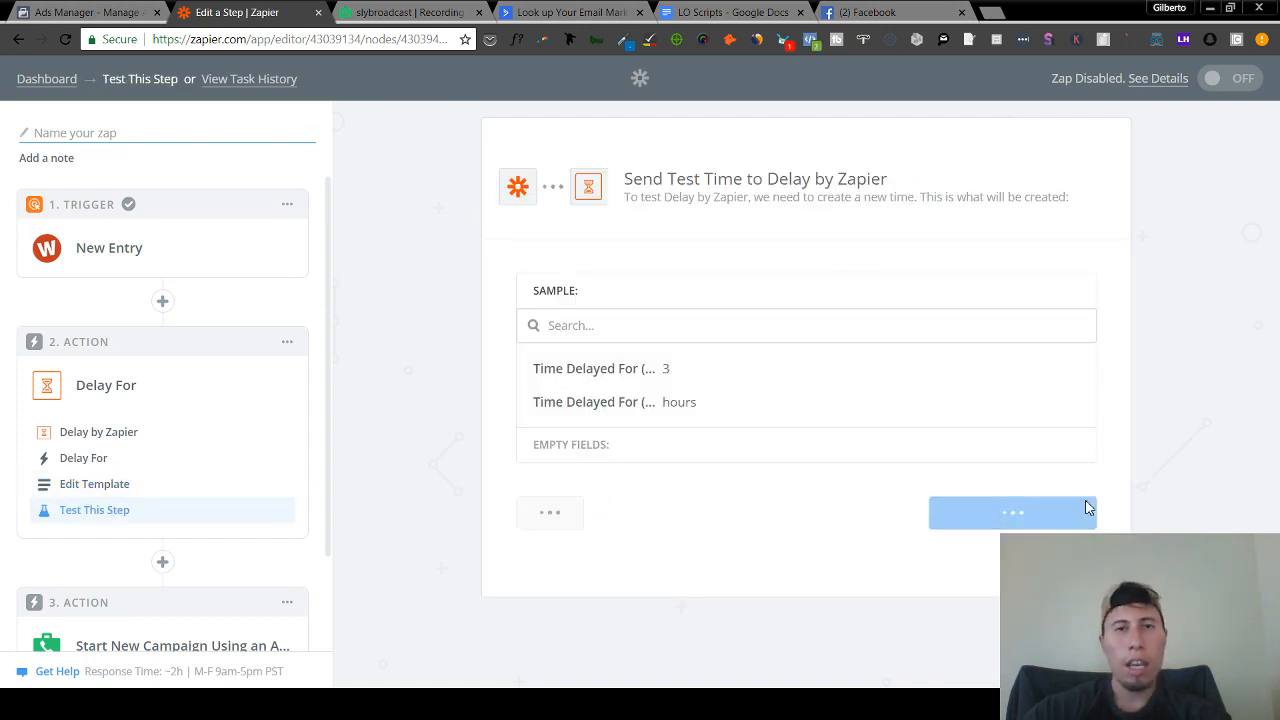